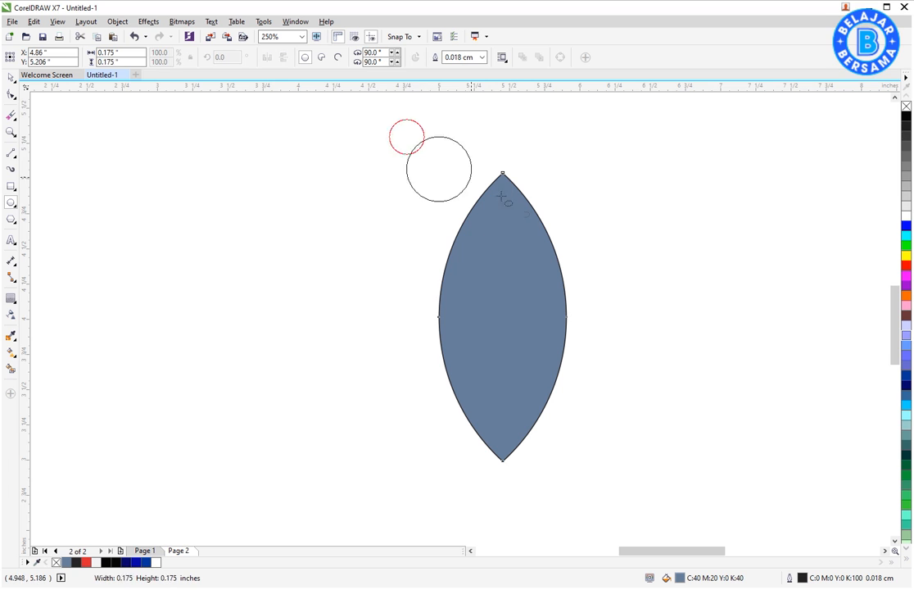
# Remove the blue-grey fill from the pointed leaf shape so only its outline remains
pyautogui.press('space')
pyautogui.click(544, 335)
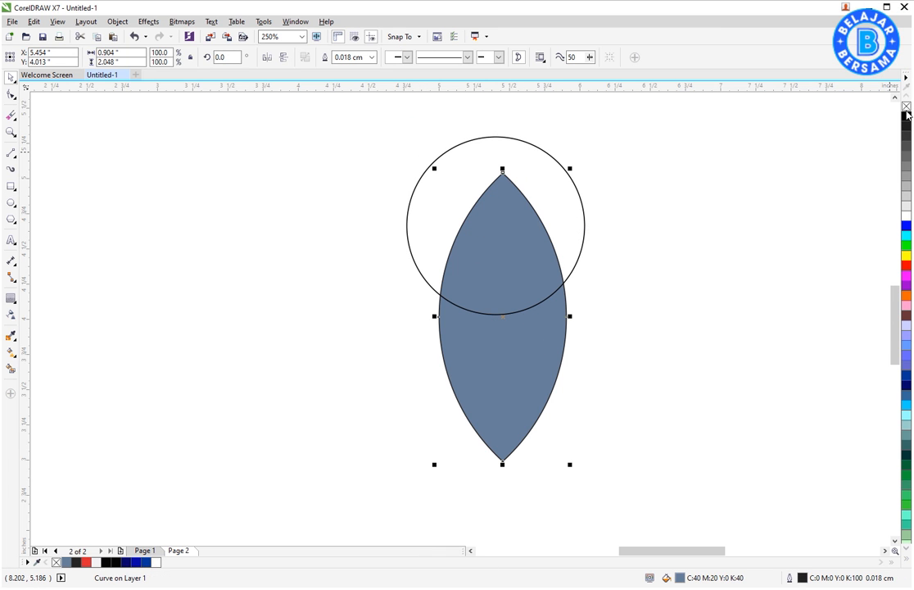
pyautogui.click(907, 106)
# Place the circle over the leaf's upper tip, centring both shapes on one vertical axis
pyautogui.click(571, 230)
pyautogui.moveTo(571, 230); pyautogui.dragTo(571, 177)
pyautogui.keyDown('shift'); pyautogui.click(557, 297); pyautogui.keyUp('shift')
pyautogui.press('c')
pyautogui.moveTo(554, 303); pyautogui.dragTo(522, 324)
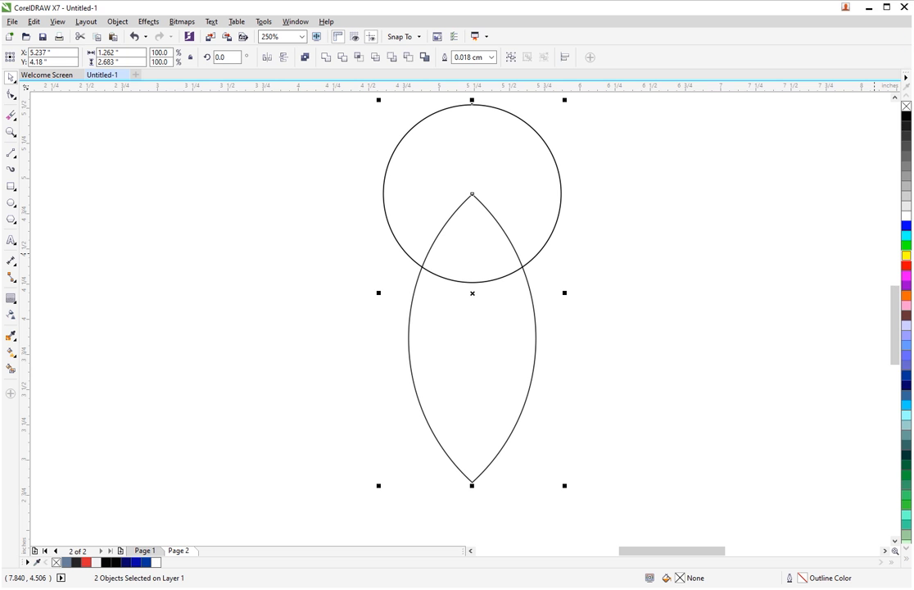
pyautogui.click(679, 311)
pyautogui.moveTo(543, 223); pyautogui.dragTo(542, 215)
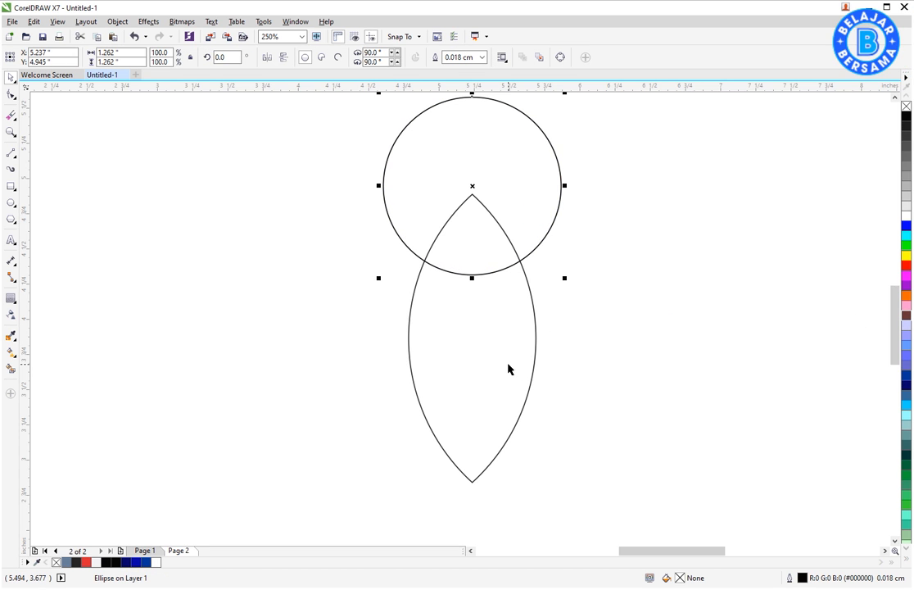
# Smart Fill the overlap between the circle and the leaf's tip in blue-grey, and move the circle off to the side
pyautogui.click(13, 369)
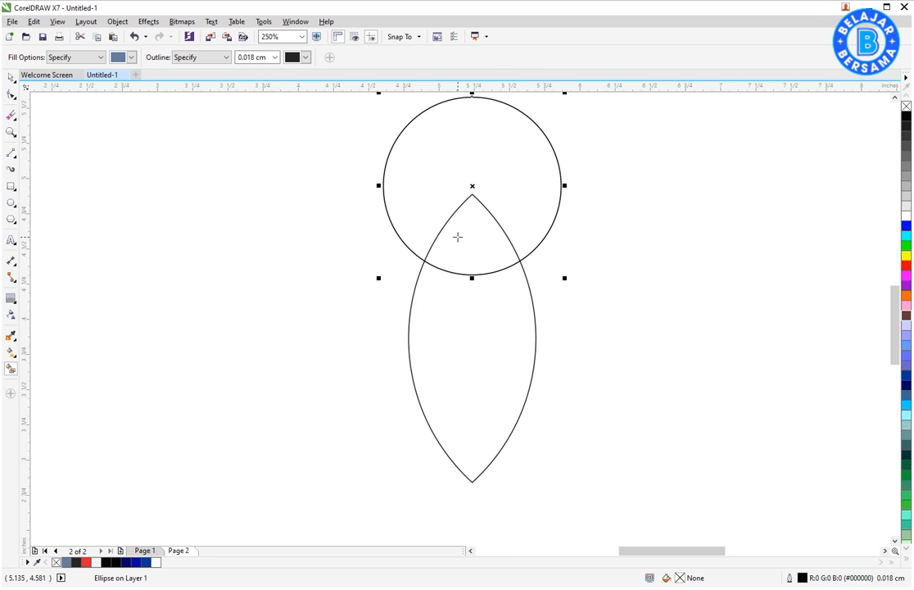
pyautogui.click(458, 237)
pyautogui.press('space')
pyautogui.moveTo(540, 211); pyautogui.dragTo(302, 255)
pyautogui.click(466, 273)
pyautogui.keyDown('shift'); pyautogui.click(466, 303); pyautogui.keyUp('shift')
pyautogui.moveTo(466, 302)
pyautogui.mouseDown()
pyautogui.moveTo(402, 303)
pyautogui.moveTo(474, 299)
pyautogui.mouseUp()
pyautogui.click(459, 259)
pyautogui.moveTo(453, 253); pyautogui.dragTo(478, 205)
pyautogui.hotkey('ctrl', 'z')
pyautogui.moveTo(457, 343); pyautogui.dragTo(484, 342)
pyautogui.hotkey('ctrl', 'z')
# Enlarge the circle to about 2.02 in across and place it over the leaf, vertically centred on the same axis
pyautogui.click(559, 295)
pyautogui.click(305, 279)
pyautogui.moveTo(323, 320); pyautogui.dragTo(431, 428)
pyautogui.moveTo(341, 345); pyautogui.dragTo(563, 369)
pyautogui.keyDown('shift'); pyautogui.click(490, 439); pyautogui.keyUp('shift')
pyautogui.press('c')
pyautogui.click(563, 370)
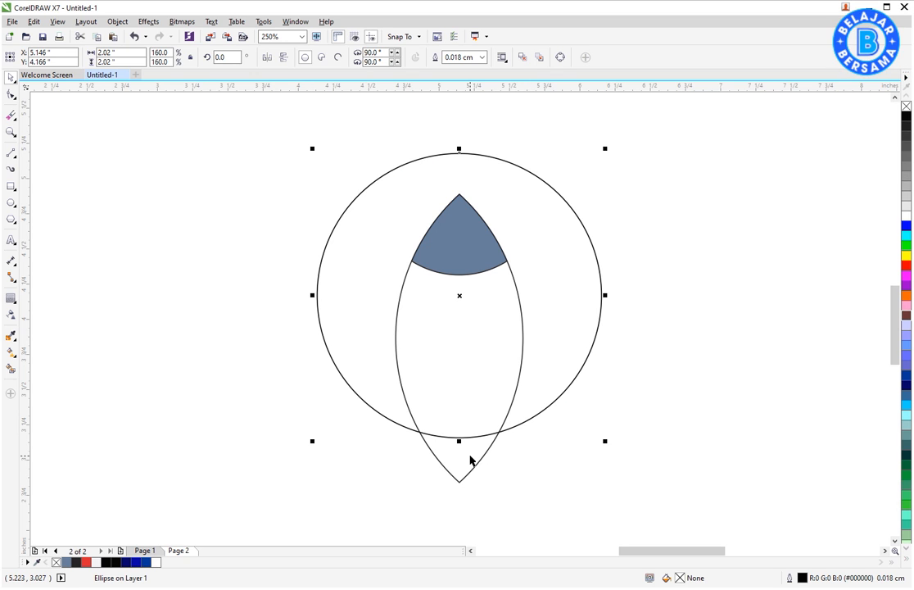
# Smart Fill the leaf's middle section, between the tip piece and the large circle's lower arc, in blue-grey
pyautogui.click(13, 373)
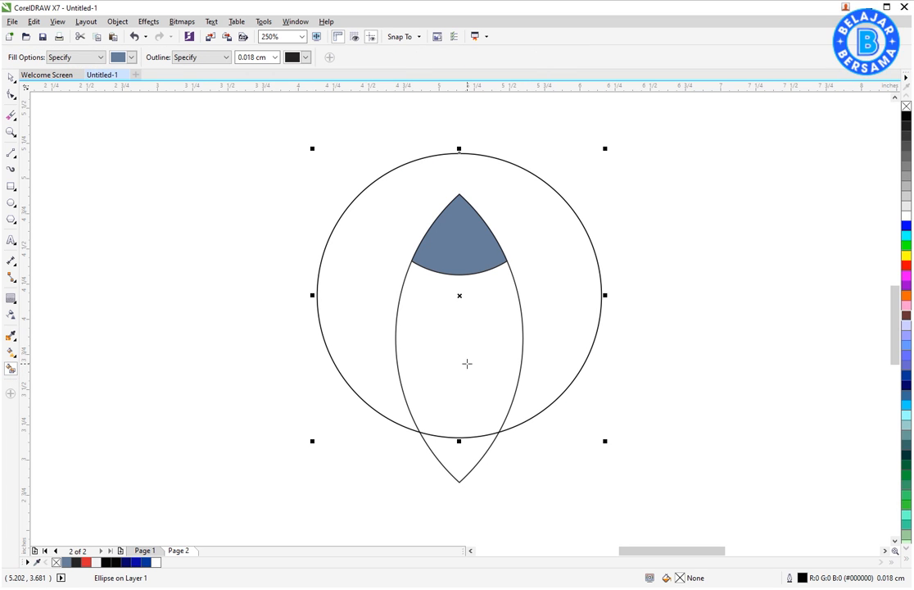
pyautogui.click(467, 363)
pyautogui.press('space')
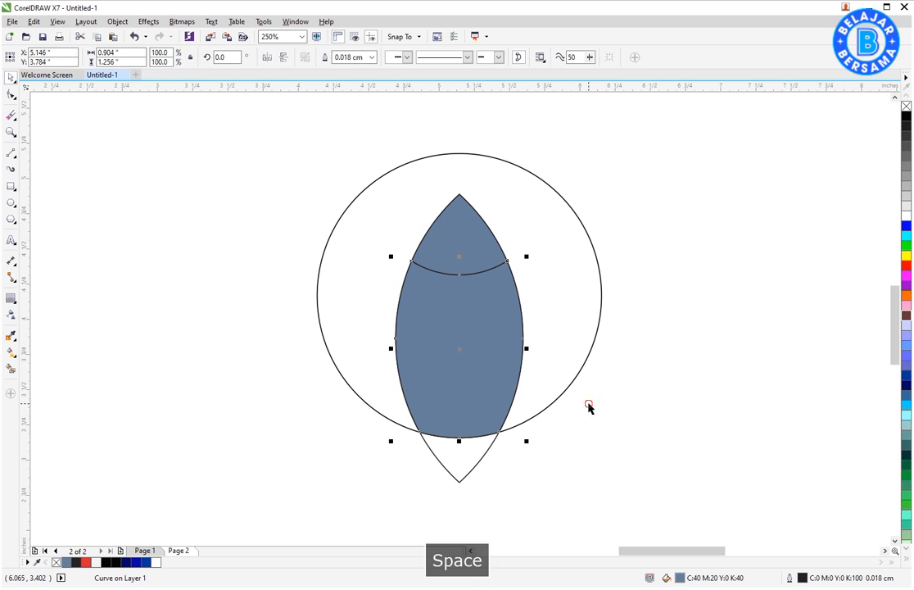
# Shift the large circle slightly down to Smart Fill a narrow band below the body, and move the circle beside the leaf
pyautogui.click(588, 407)
pyautogui.moveTo(559, 308); pyautogui.dragTo(340, 321)
pyautogui.press('space')
pyautogui.click(471, 441)
pyautogui.press('space')
pyautogui.click(553, 416)
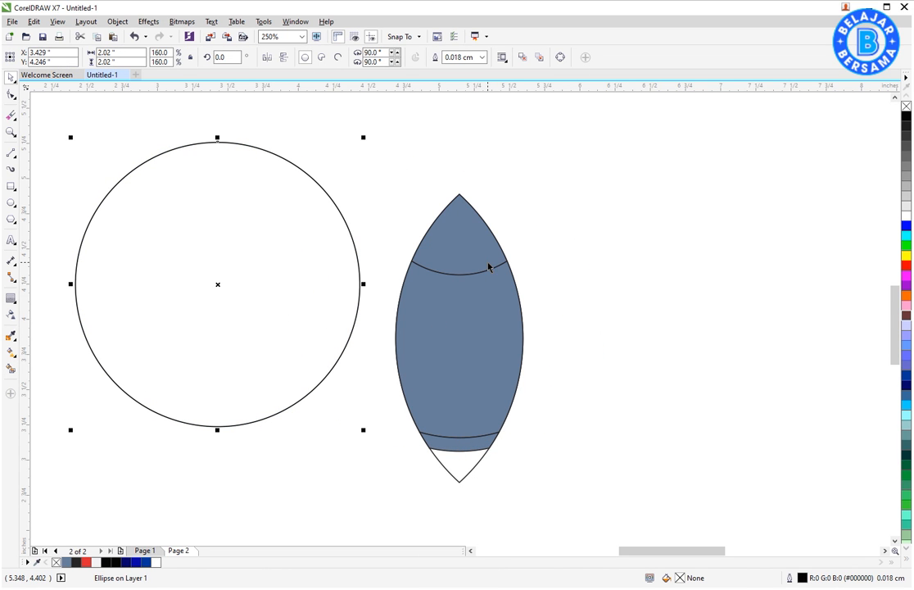
# Move the three filled rocket pieces aside and delete the original leaf outline
pyautogui.click(489, 267)
pyautogui.keyDown('shift'); pyautogui.click(470, 422); pyautogui.keyUp('shift')
pyautogui.moveTo(478, 445); pyautogui.dragTo(612, 360)
pyautogui.click(385, 179)
pyautogui.click(474, 316)
pyautogui.press('Delete')
# Enlarge the three rocket pieces together to about 1.18 by 2.38 in and move them beside the circle
pyautogui.moveTo(475, 180); pyautogui.dragTo(686, 471)
pyautogui.moveTo(664, 193); pyautogui.dragTo(690, 149)
pyautogui.moveTo(614, 306); pyautogui.dragTo(512, 273)
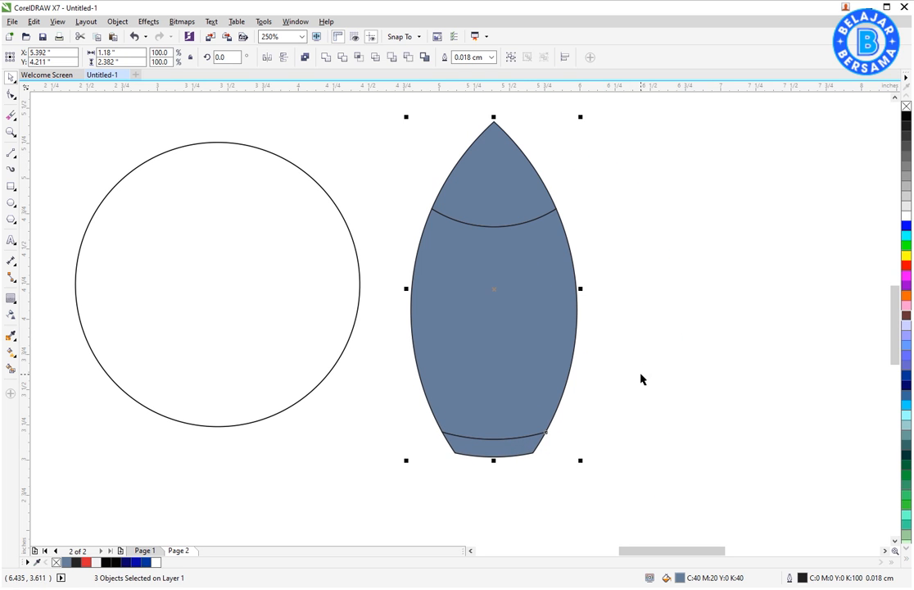
pyautogui.click(604, 445)
# Duplicate the rocket's bottom band and snap the copy's top middle node to the body's bottom edge
pyautogui.scroll(4, 517, 498)
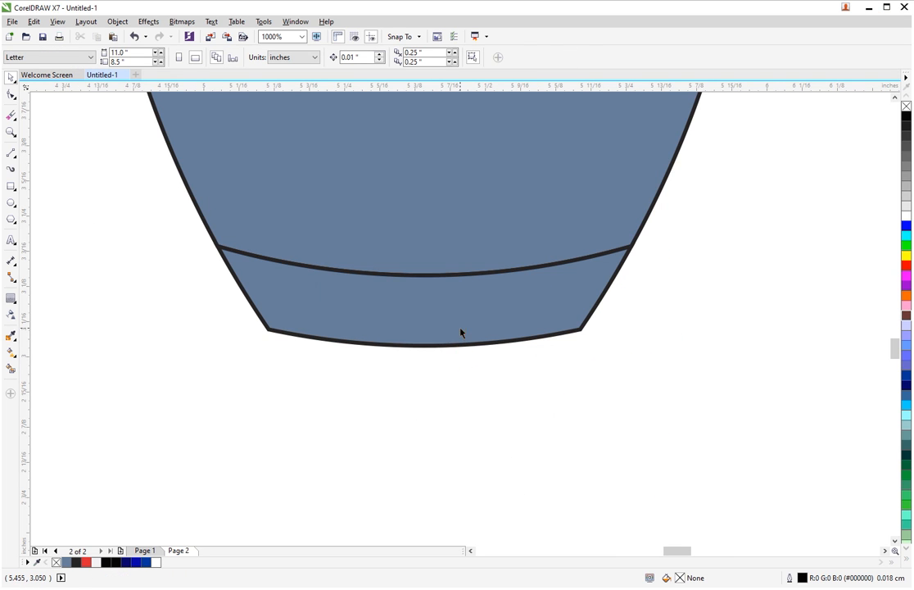
pyautogui.click(441, 308)
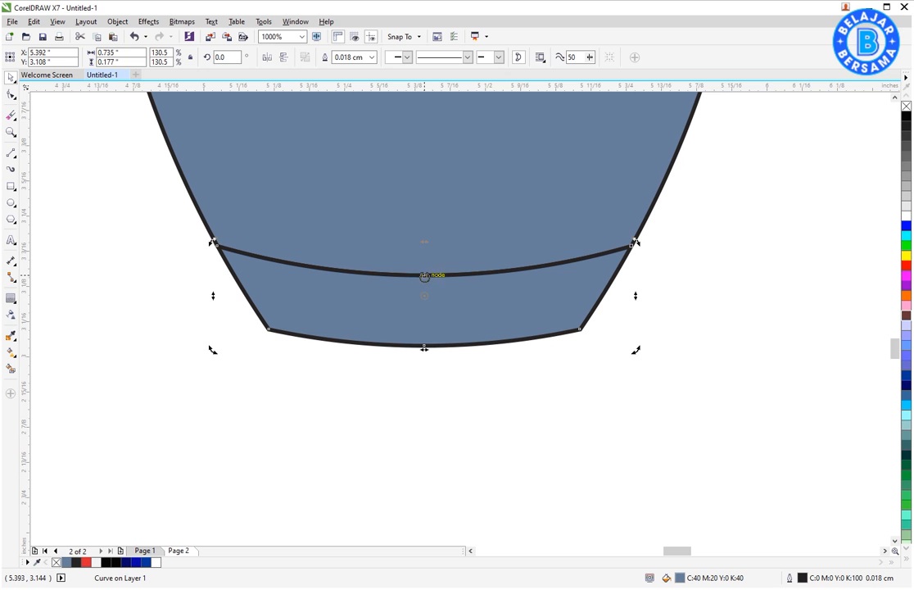
pyautogui.moveTo(424, 276); pyautogui.dragTo(424, 345)
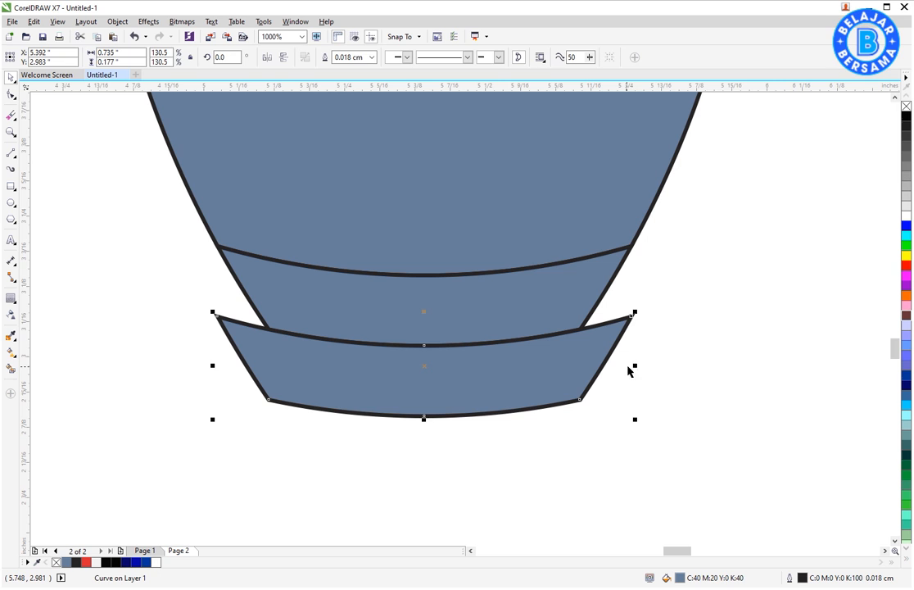
# Narrow the copied band to about 0.356 in wide and flip it vertically to form a nozzle overlapping the rocket's base
pyautogui.click(602, 363)
pyautogui.moveTo(634, 363); pyautogui.dragTo(530, 371)
pyautogui.moveTo(478, 384); pyautogui.dragTo(478, 389)
pyautogui.click(284, 56)
pyautogui.moveTo(449, 341)
pyautogui.mouseDown()
pyautogui.moveTo(449, 365)
pyautogui.moveTo(450, 358)
pyautogui.mouseUp()
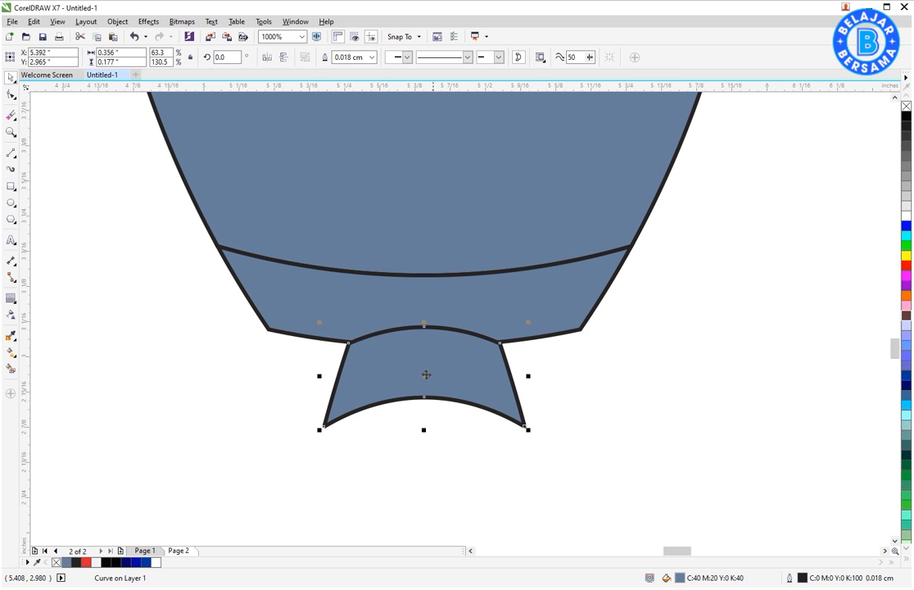
# Remove the nozzle's fill and reshape it by deleting its bottom edge's middle node and widening it to about 0.415 in
pyautogui.click(906, 107)
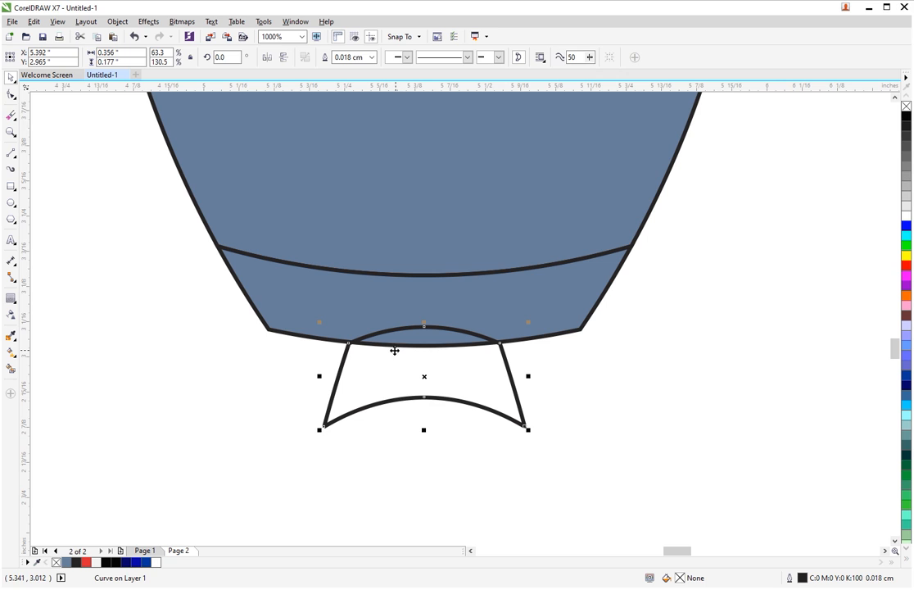
pyautogui.press('F10')
pyautogui.moveTo(408, 382); pyautogui.dragTo(421, 449)
pyautogui.press('Delete')
pyautogui.press('space')
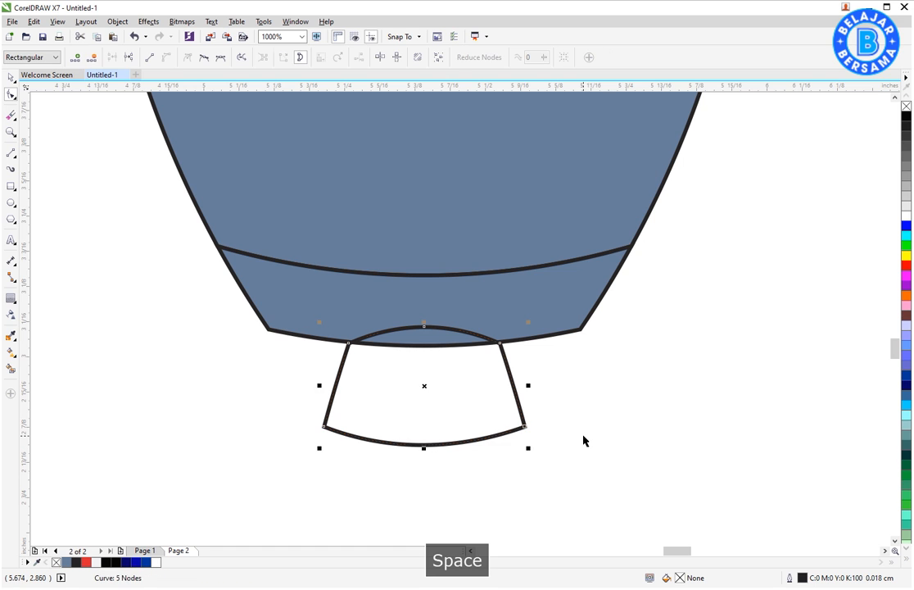
pyautogui.moveTo(529, 386); pyautogui.dragTo(545, 385)
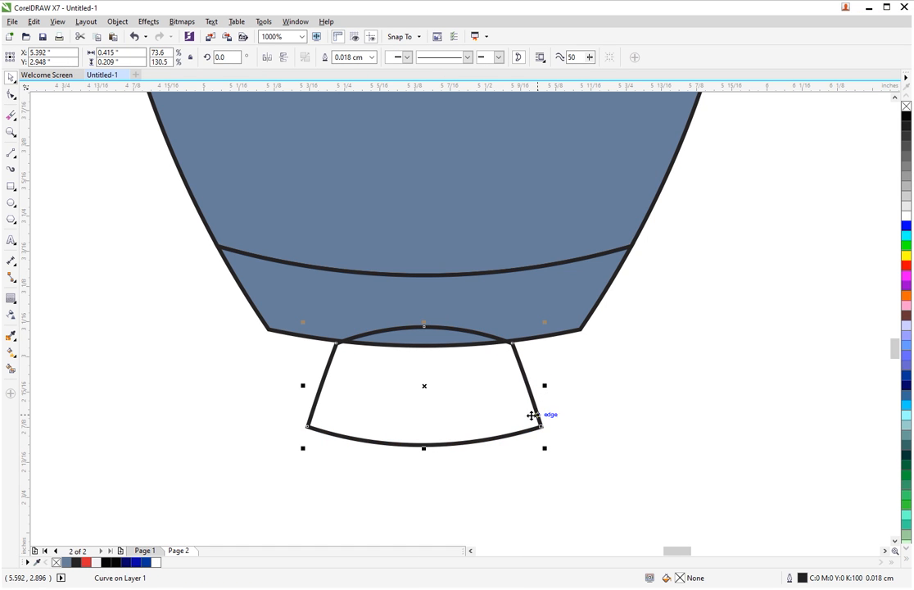
# Smart Fill the nozzle area below the rocket's base and delete the leftover nozzle outline
pyautogui.click(11, 368)
pyautogui.click(388, 372)
pyautogui.press('space')
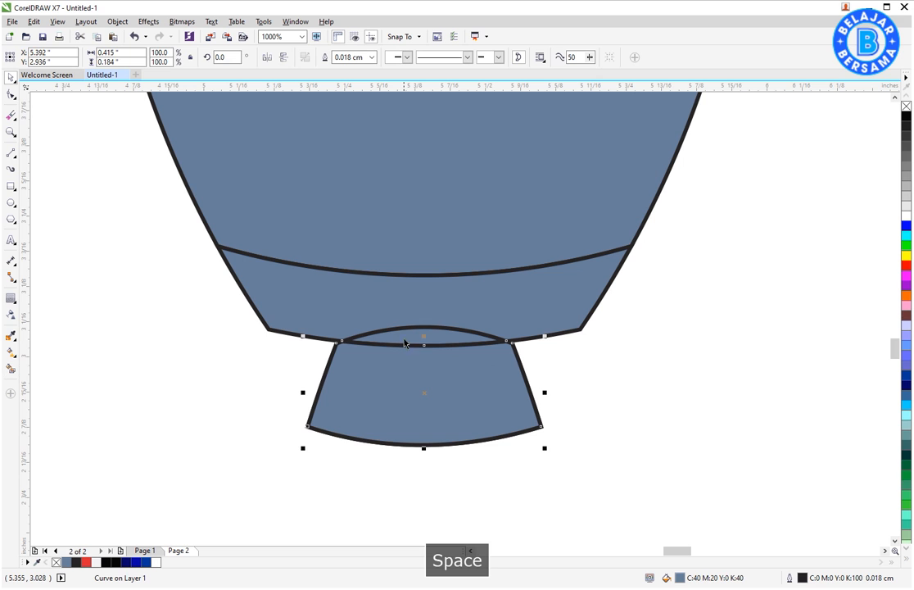
pyautogui.press('Delete')
# Enlarge the whole rocket to about 2.07 by 4.49 in and move it slightly to the right
pyautogui.scroll(-5, 435, 367)
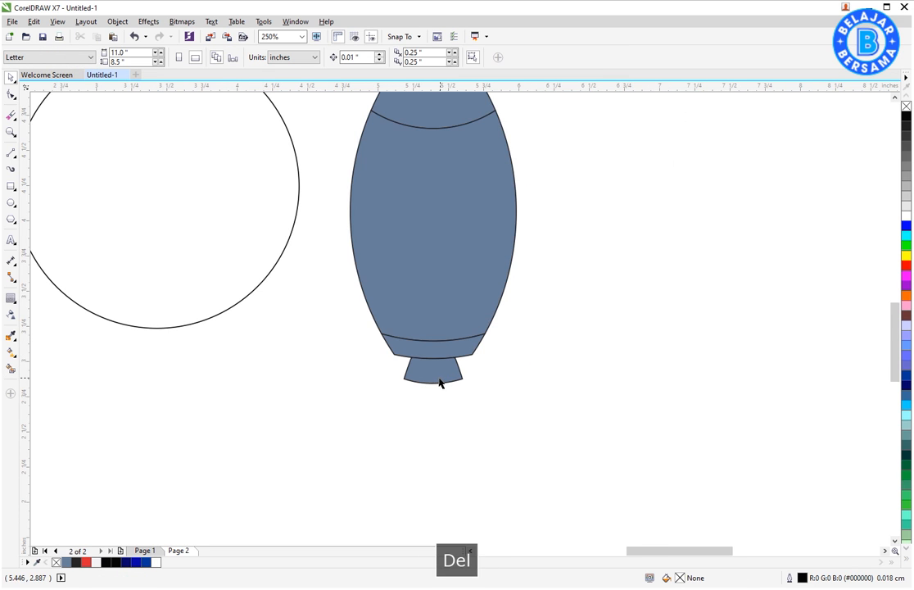
pyautogui.moveTo(369, 401); pyautogui.dragTo(540, 179)
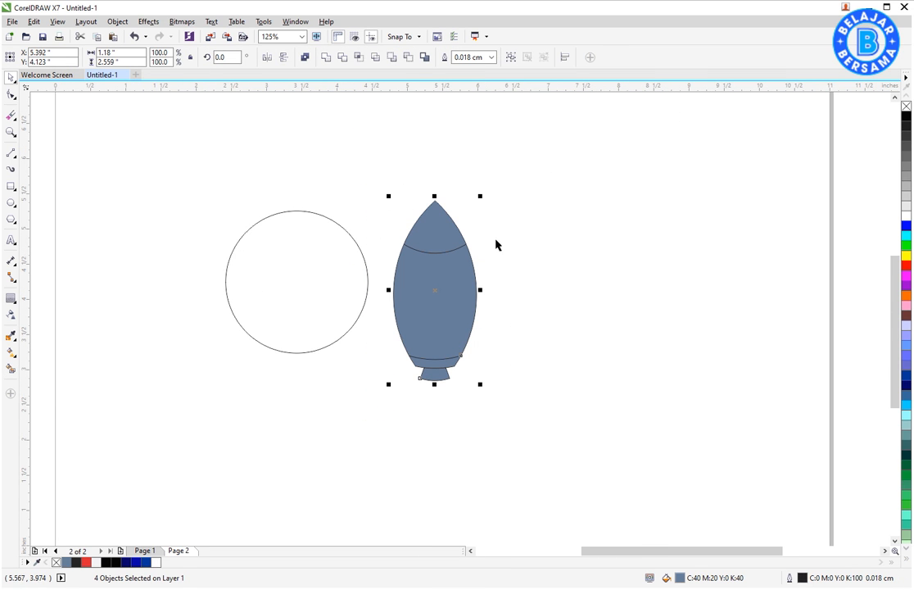
pyautogui.moveTo(480, 195); pyautogui.dragTo(531, 131)
pyautogui.moveTo(490, 246); pyautogui.dragTo(536, 249)
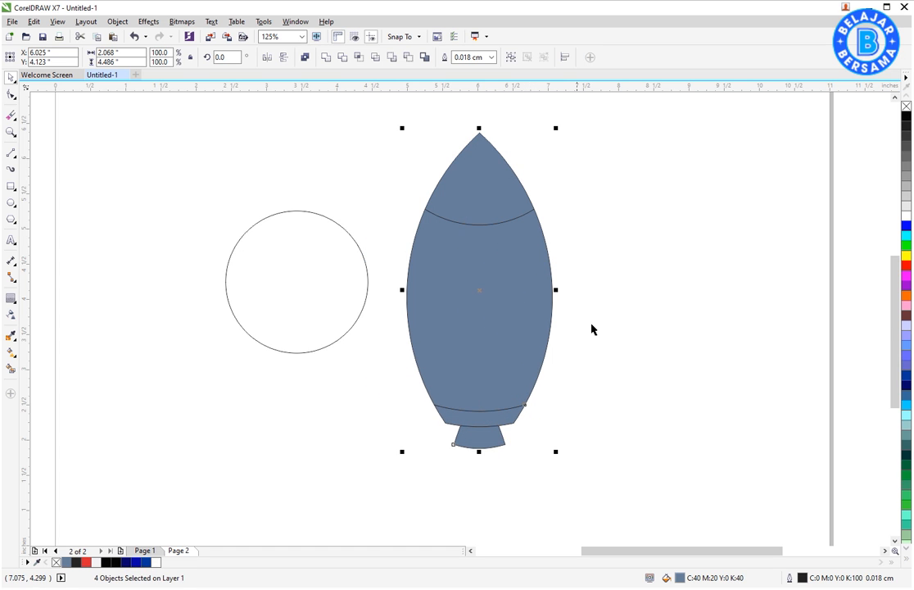
pyautogui.click(577, 378)
# Shrink the circle to about 1.39 in, place it on the rocket body and add a smaller concentric copy inside it
pyautogui.click(306, 293)
pyautogui.keyDown('shift'); pyautogui.moveTo(370, 208); pyautogui.dragTo(370, 231); pyautogui.keyUp('shift')
pyautogui.moveTo(325, 263); pyautogui.dragTo(508, 264)
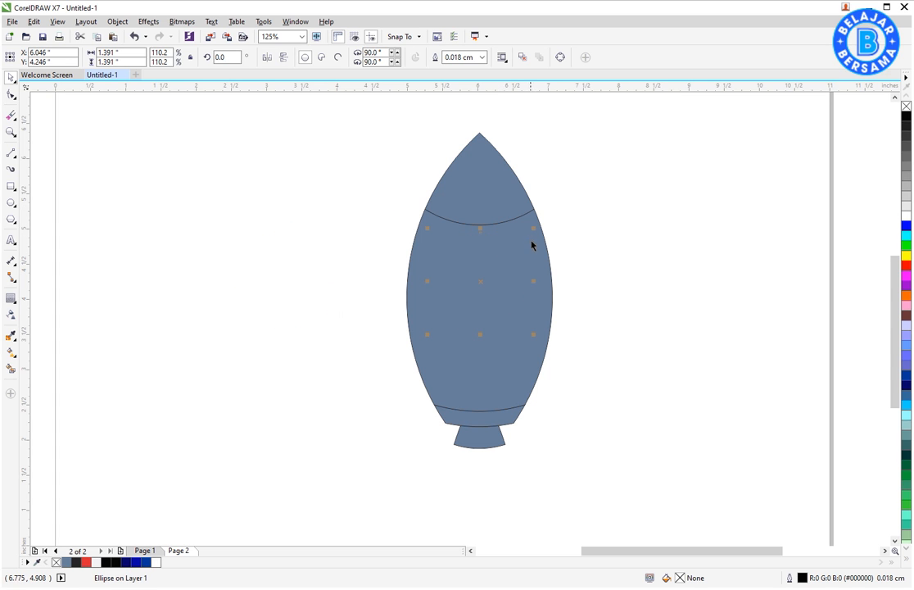
pyautogui.moveTo(532, 229); pyautogui.dragTo(526, 249)
pyautogui.rightClick(526, 249)
pyautogui.moveTo(581, 216); pyautogui.dragTo(491, 289)
pyautogui.moveTo(417, 359); pyautogui.dragTo(417, 359)
# Group the two concentric circles, centre them on the rocket's axis and shrink the group to about 0.757 in as the upper window
pyautogui.moveTo(535, 229)
pyautogui.keyDown('shift'); pyautogui.mouseDown()
pyautogui.moveTo(543, 243)
pyautogui.moveTo(527, 236)
pyautogui.mouseUp(); pyautogui.keyUp('shift')
pyautogui.hotkey('ctrl', 'g')
pyautogui.keyDown('shift'); pyautogui.click(544, 275); pyautogui.keyUp('shift')
pyautogui.press('c')
pyautogui.click(586, 275)
pyautogui.click(499, 260)
pyautogui.keyDown('shift'); pyautogui.moveTo(527, 235); pyautogui.dragTo(501, 264); pyautogui.keyUp('shift')
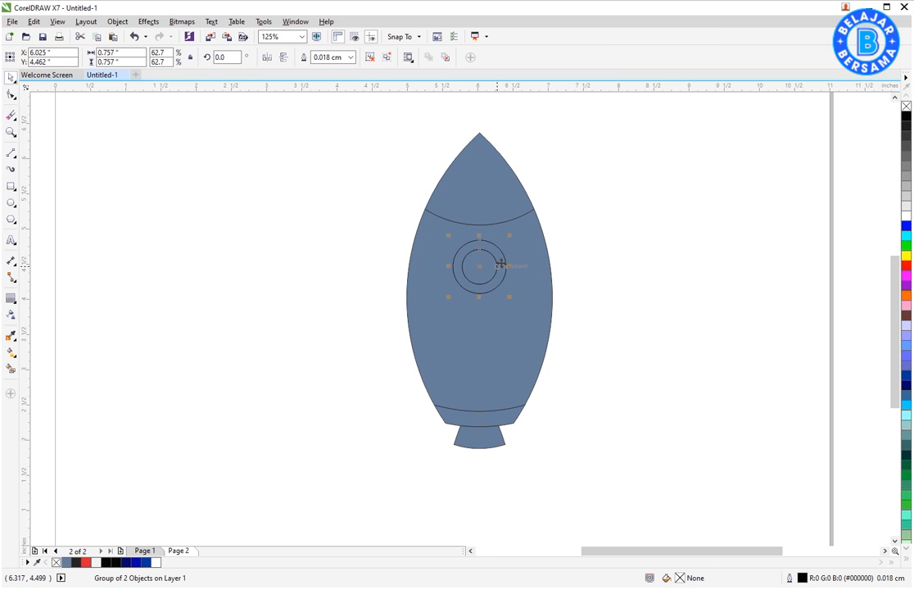
# Add a copy of the window below the first one, enlarged to about 1.18 in across
pyautogui.keyDown('shift'); pyautogui.moveTo(510, 317); pyautogui.dragTo(525, 302); pyautogui.keyUp('shift')
pyautogui.moveTo(417, 401); pyautogui.dragTo(418, 401)
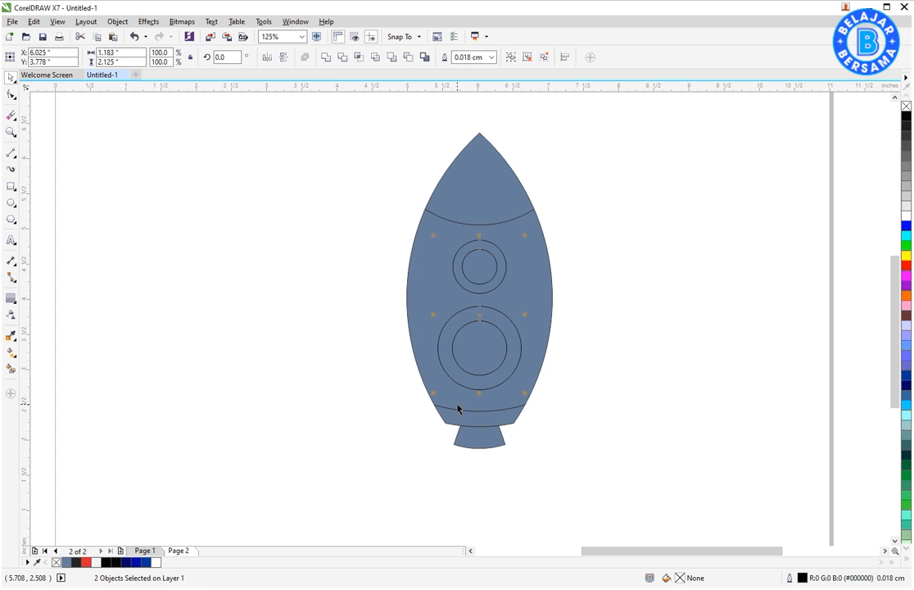
pyautogui.click(597, 411)
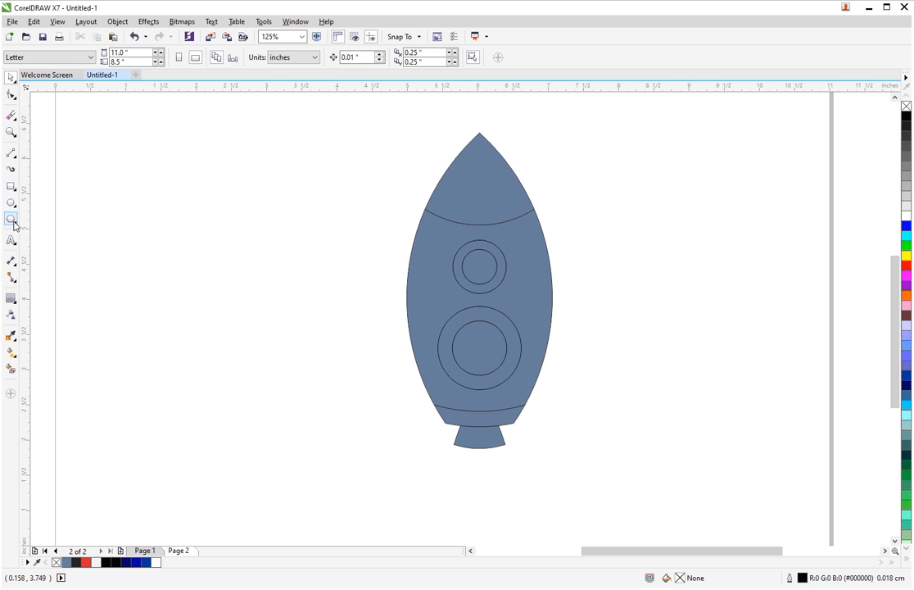
# Draw a rectangle at the rocket's lower right side and skew it downward into a slanted fin about 1.06 in wide
pyautogui.click(11, 186)
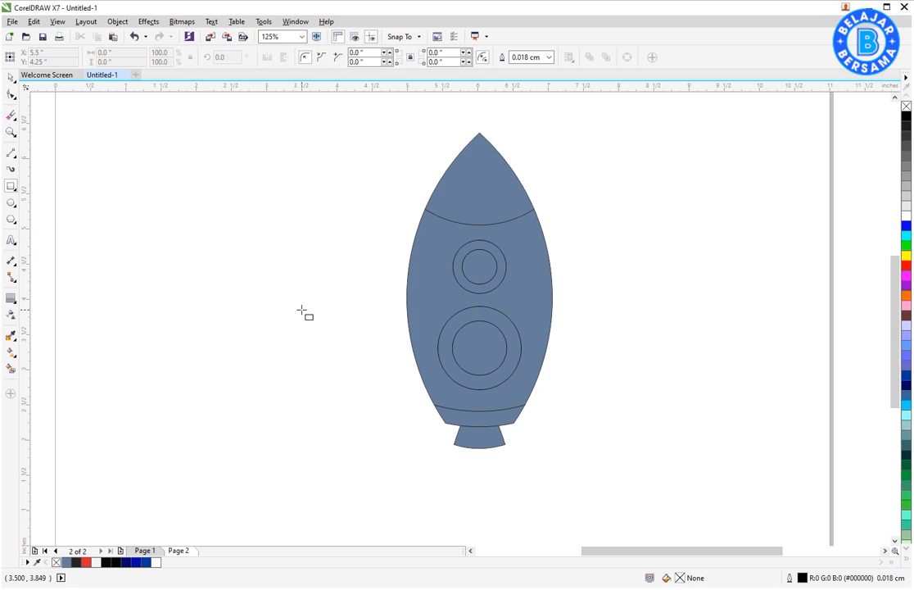
pyautogui.moveTo(551, 344)
pyautogui.mouseDown()
pyautogui.moveTo(596, 375)
pyautogui.moveTo(625, 378)
pyautogui.moveTo(579, 367)
pyautogui.moveTo(613, 369)
pyautogui.moveTo(613, 413)
pyautogui.mouseUp()
pyautogui.press('space')
pyautogui.scroll(2, 582, 367)
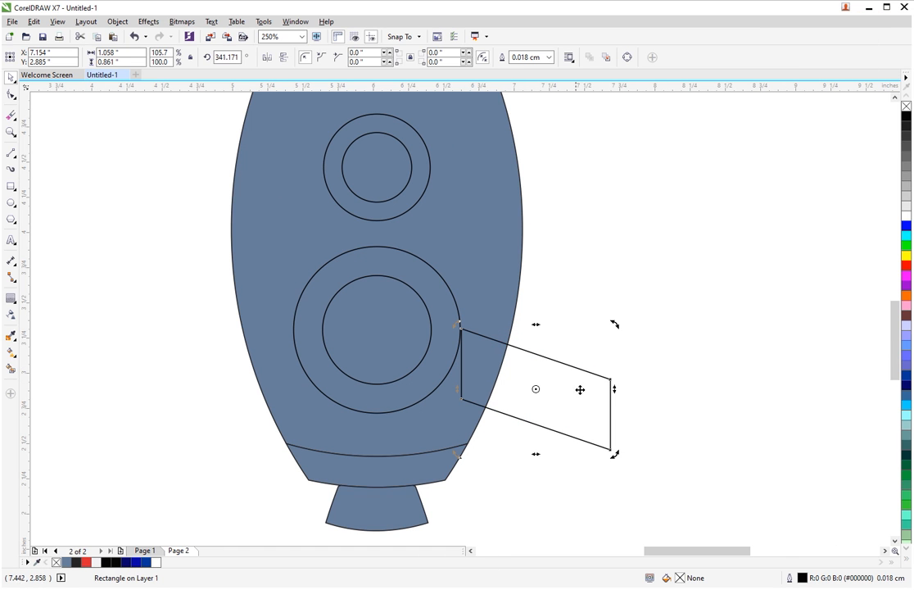
# Convert the slanted rectangle to curves and reshape the fin by raising its inner top node and pulling its outer top node inward
pyautogui.click(626, 57)
pyautogui.press('F10')
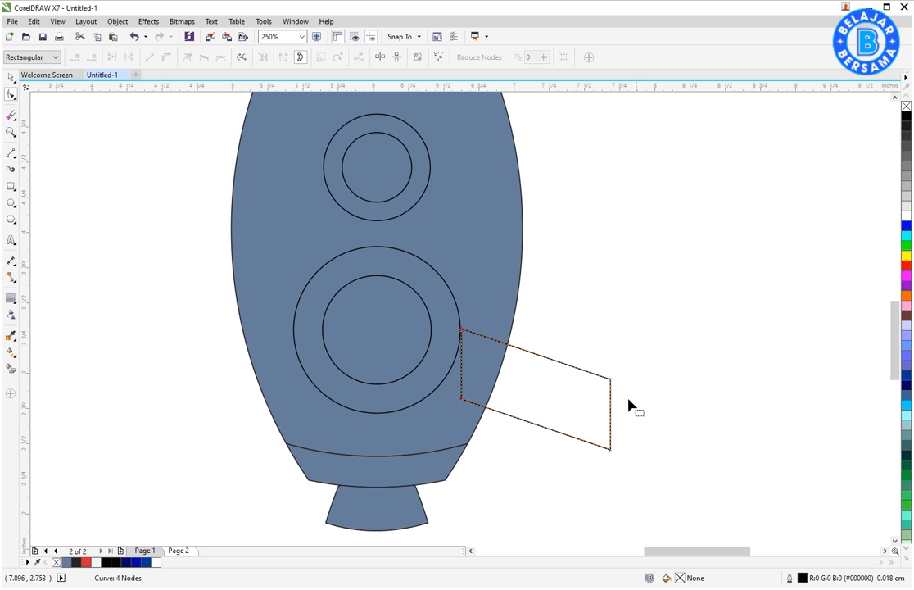
pyautogui.moveTo(612, 382); pyautogui.dragTo(584, 372)
pyautogui.moveTo(463, 331); pyautogui.dragTo(474, 254)
pyautogui.moveTo(583, 373); pyautogui.dragTo(593, 365)
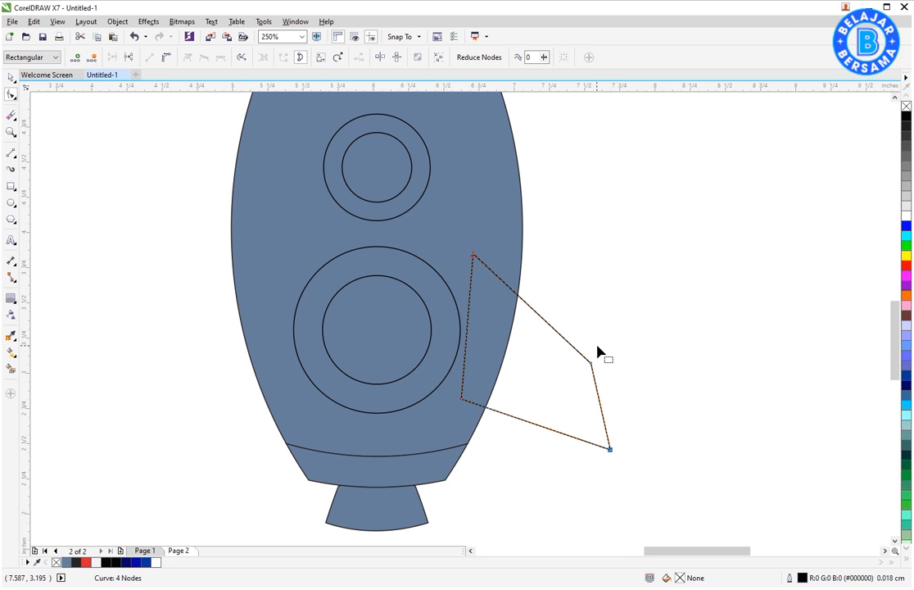
# Enlarge the fin to about 1.29 by 1.70 in and position it against the rocket's lower right side
pyautogui.scroll(-2, 608, 367)
pyautogui.press('space')
pyautogui.moveTo(608, 407); pyautogui.dragTo(619, 422)
pyautogui.scroll(1, 598, 380)
pyautogui.moveTo(597, 380); pyautogui.dragTo(605, 365)
pyautogui.moveTo(643, 437); pyautogui.dragTo(637, 435)
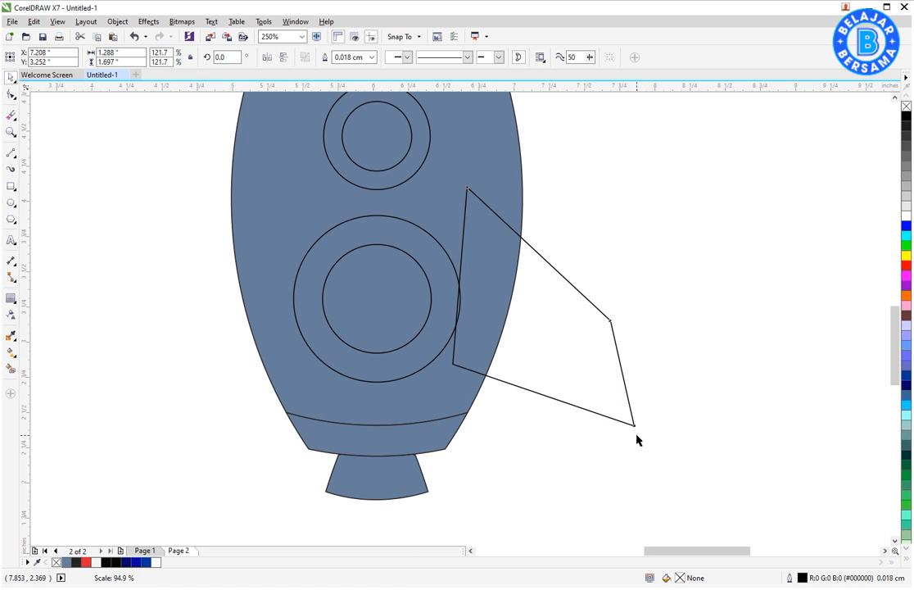
pyautogui.moveTo(607, 383); pyautogui.dragTo(616, 382)
pyautogui.scroll(-1, 615, 382)
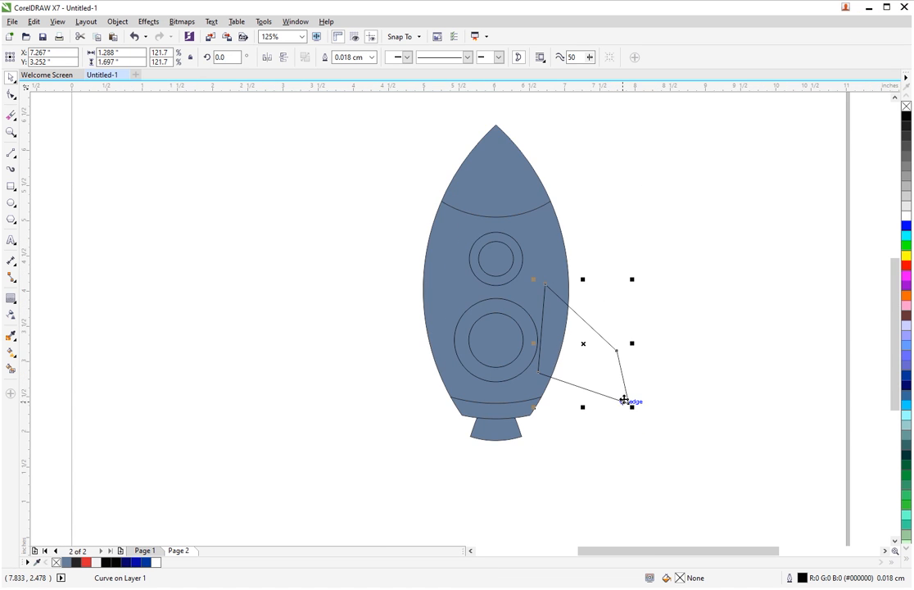
# Refine the fin's shape by lowering its inner top node slightly and moving its outer upper node inward
pyautogui.press('space')
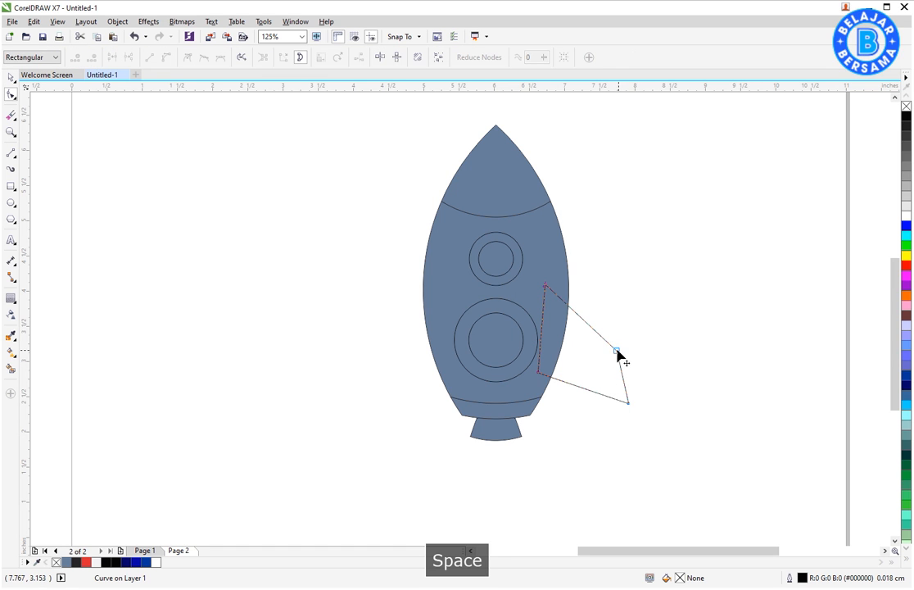
pyautogui.click(545, 291)
pyautogui.scroll(1, 633, 381)
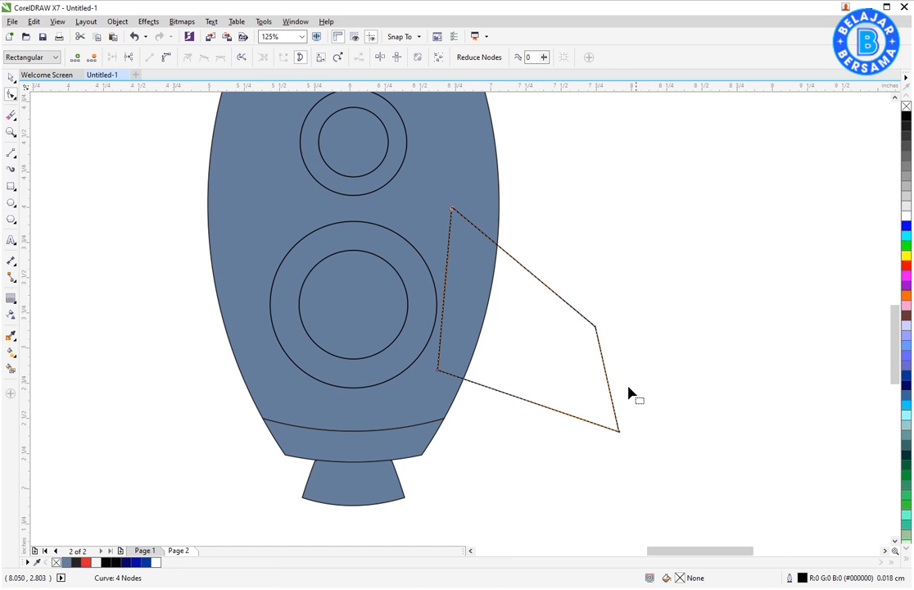
pyautogui.moveTo(595, 330); pyautogui.dragTo(572, 345)
pyautogui.press('space')
pyautogui.press('space')
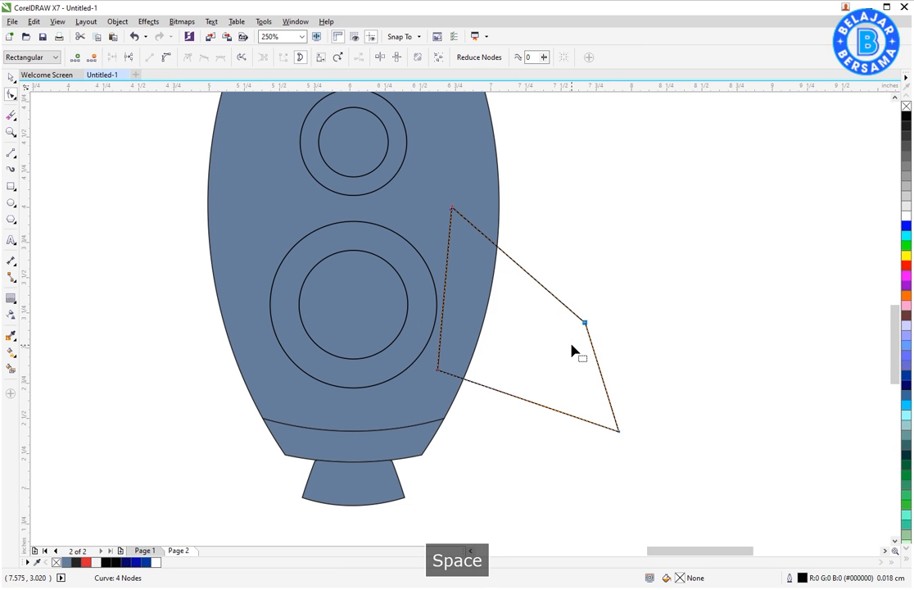
# Round the right fin's outer upper corner with a 0.73 in fillet
pyautogui.click(299, 21)
pyautogui.moveTo(360, 178)
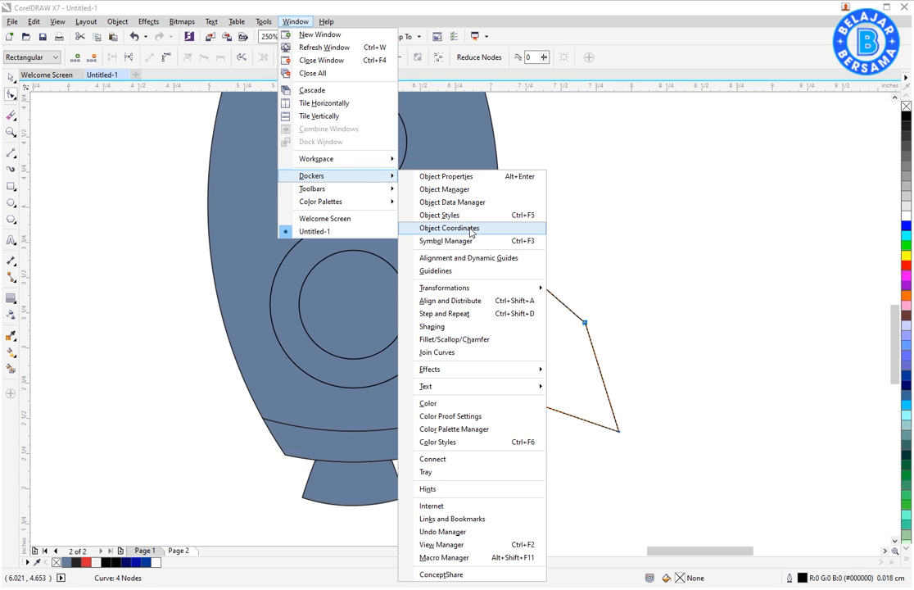
pyautogui.click(497, 342)
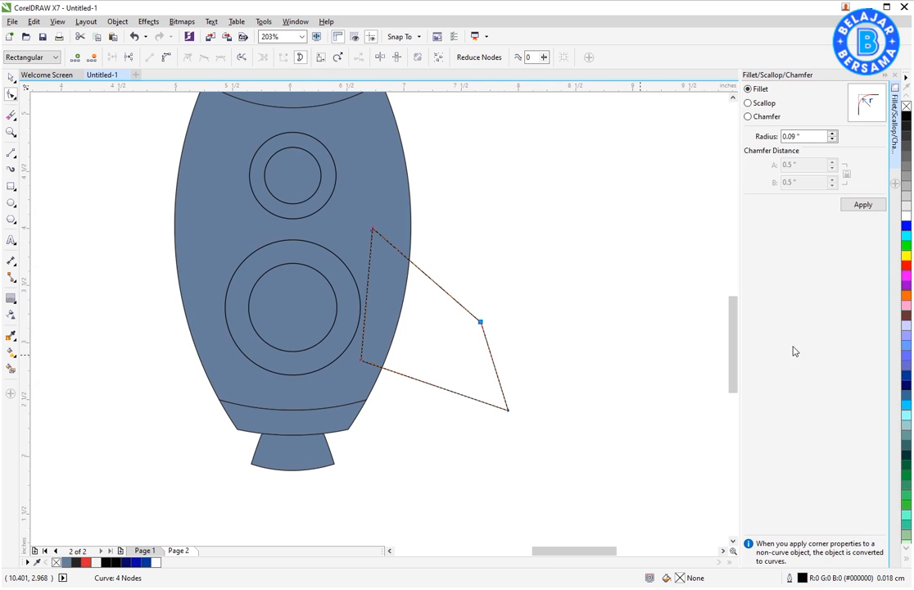
pyautogui.click(753, 103)
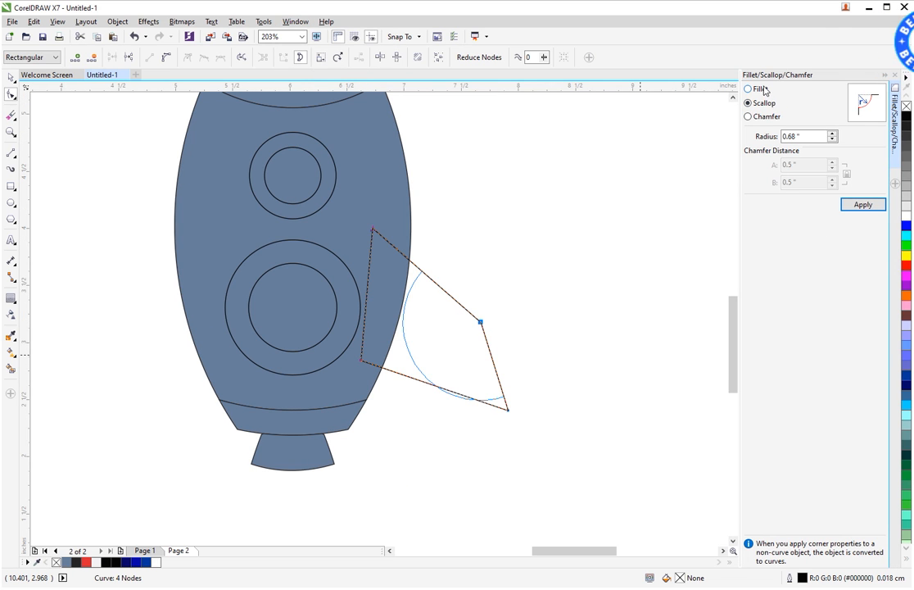
pyautogui.click(753, 89)
pyautogui.scroll(4, 481, 323)
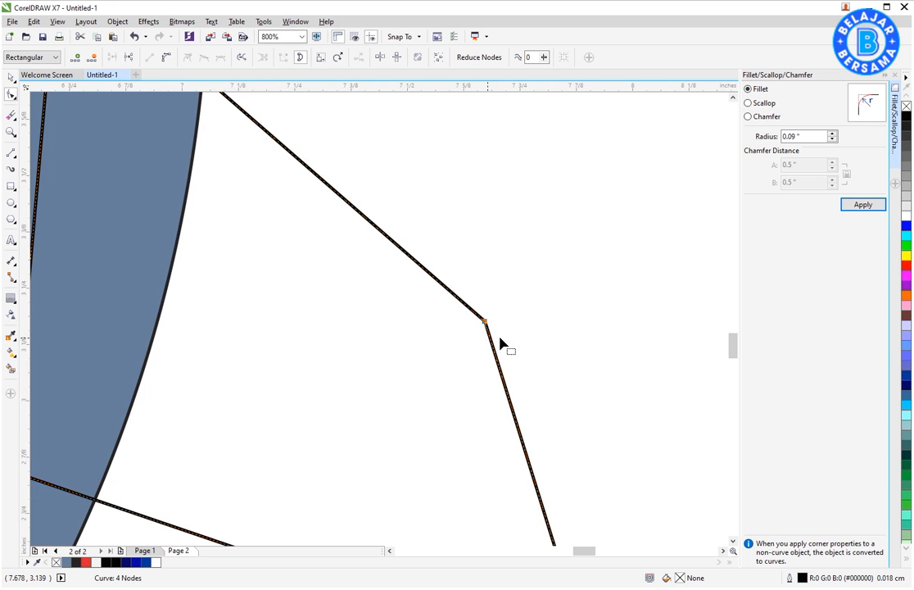
pyautogui.moveTo(835, 137); pyautogui.dragTo(836, 158)
pyautogui.moveTo(832, 217); pyautogui.dragTo(847, 183)
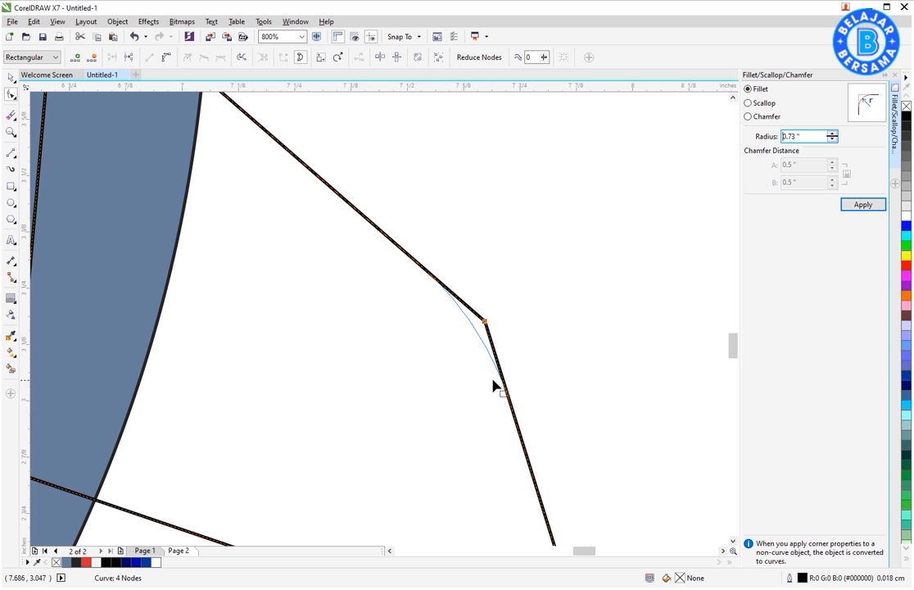
pyautogui.click(870, 209)
pyautogui.scroll(-2, 559, 366)
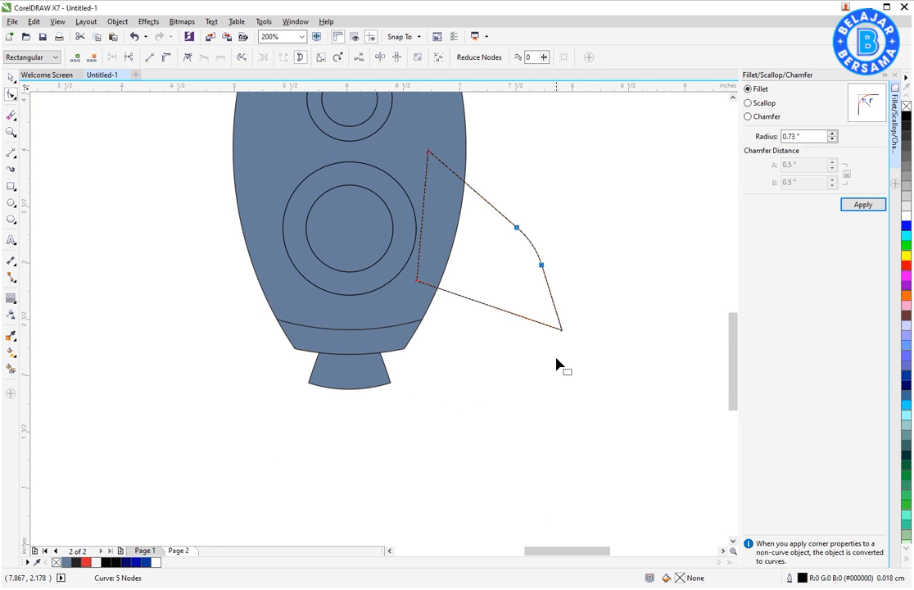
# Round the right fin's pointed lower tip with a 0.04 in fillet
pyautogui.scroll(1, 583, 317)
pyautogui.scroll(1, 550, 352)
pyautogui.scroll(-1, 587, 343)
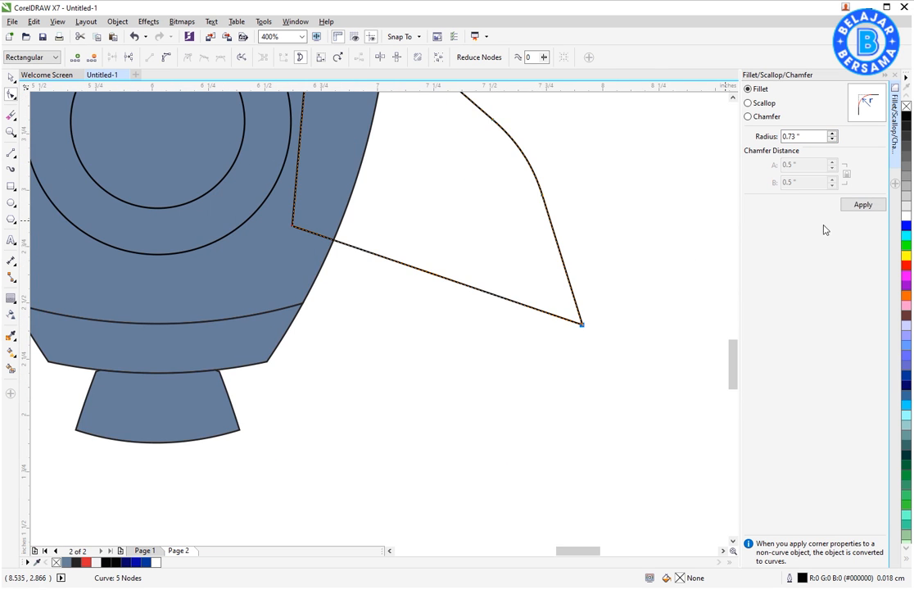
pyautogui.click(834, 134)
pyautogui.moveTo(832, 137); pyautogui.dragTo(836, 182)
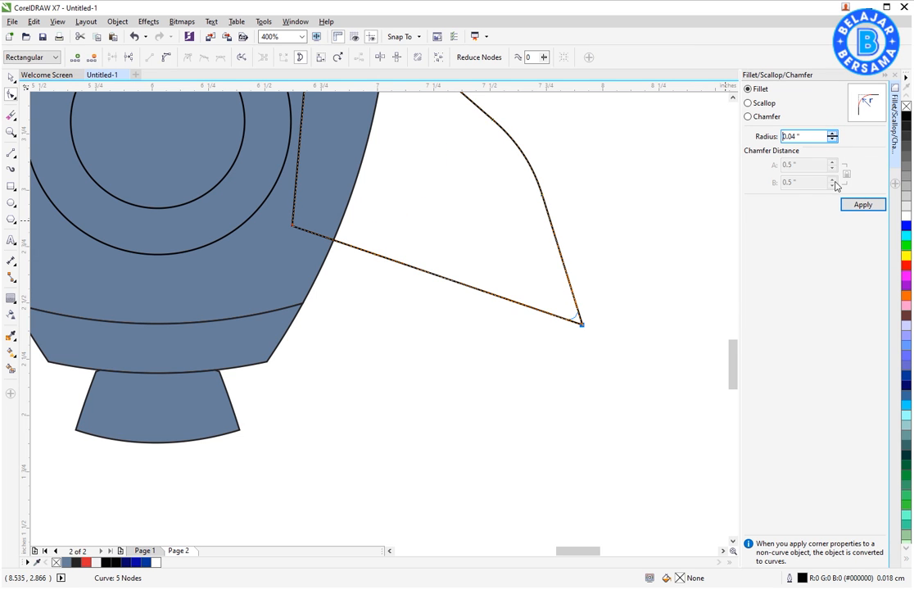
pyautogui.scroll(2, 574, 324)
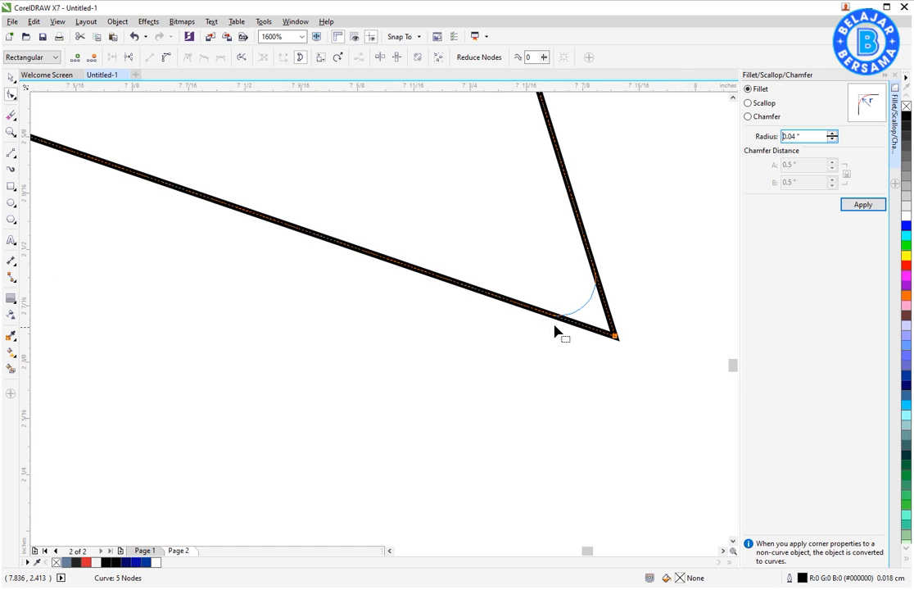
pyautogui.click(856, 204)
pyautogui.scroll(-4, 567, 326)
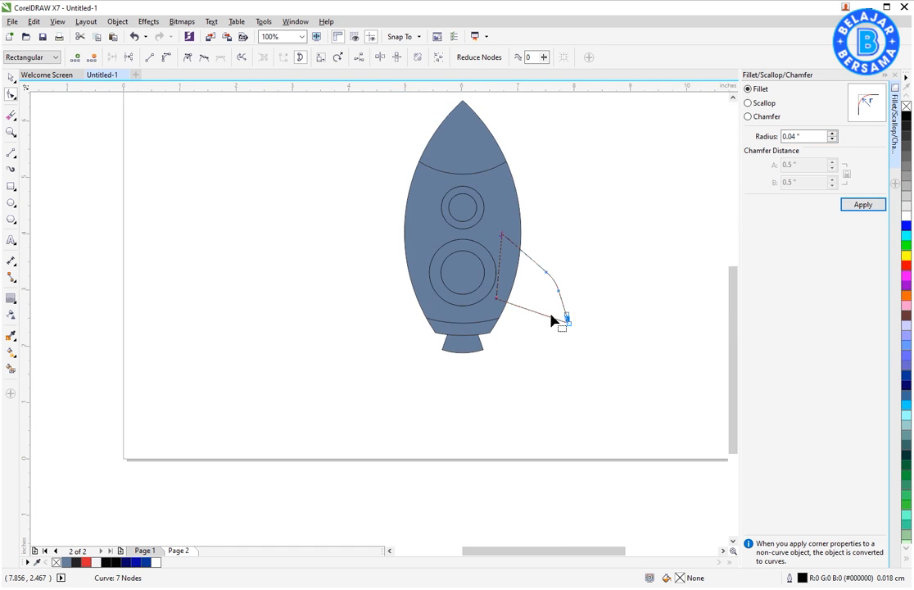
pyautogui.scroll(1, 557, 318)
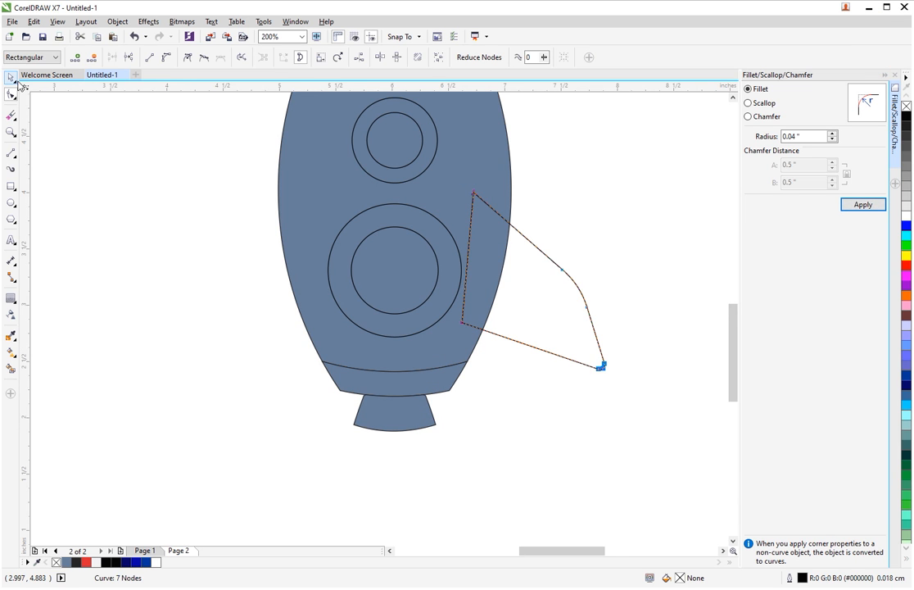
# Create a horizontally mirrored copy of the right fin on the rocket's left side
pyautogui.click(11, 77)
pyautogui.click(64, 106)
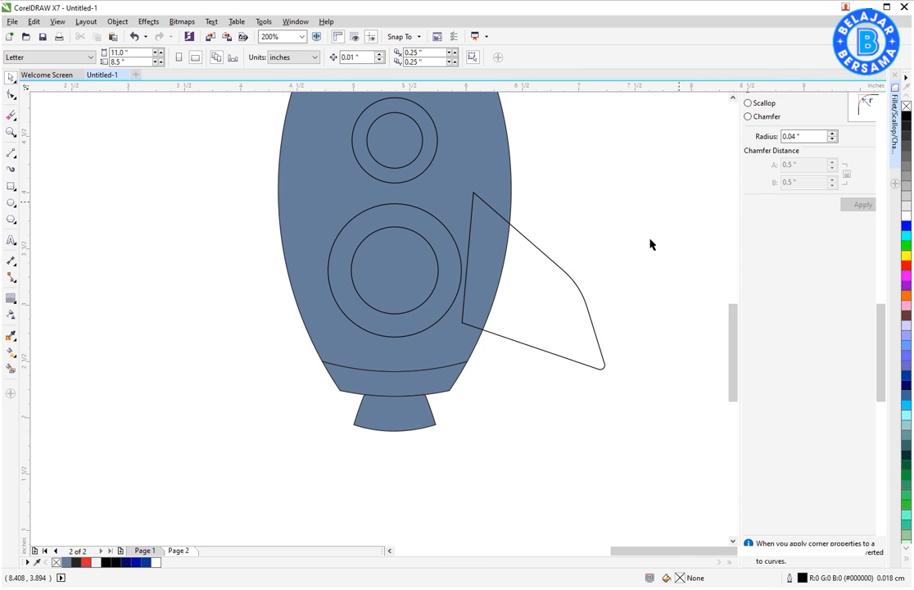
pyautogui.click(628, 299)
pyautogui.moveTo(681, 282); pyautogui.dragTo(316, 282)
pyautogui.rightClick(416, 277)
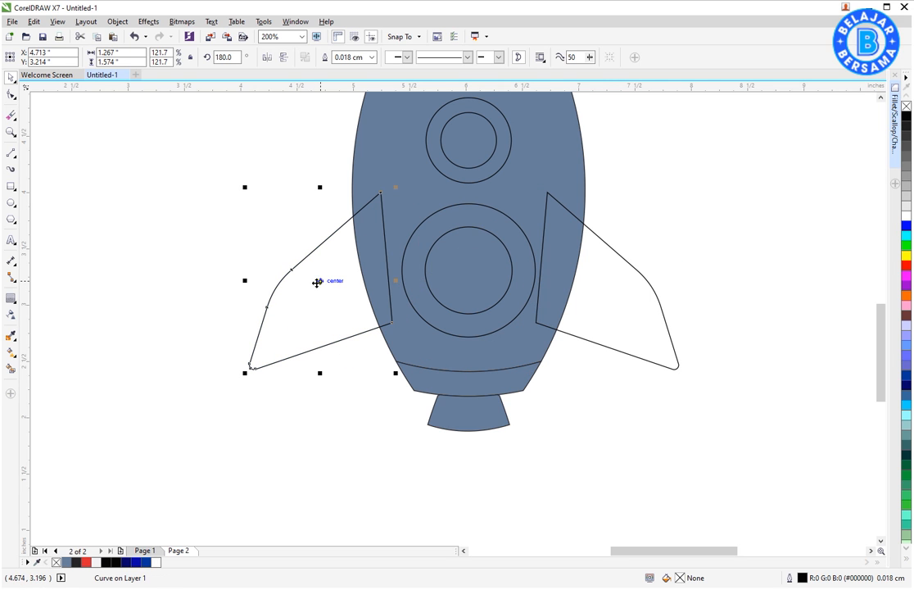
# Group the two fins and center the group horizontally on the rocket body
pyautogui.keyDown('shift'); pyautogui.click(606, 319); pyautogui.keyUp('shift')
pyautogui.hotkey('ctrl', 'g')
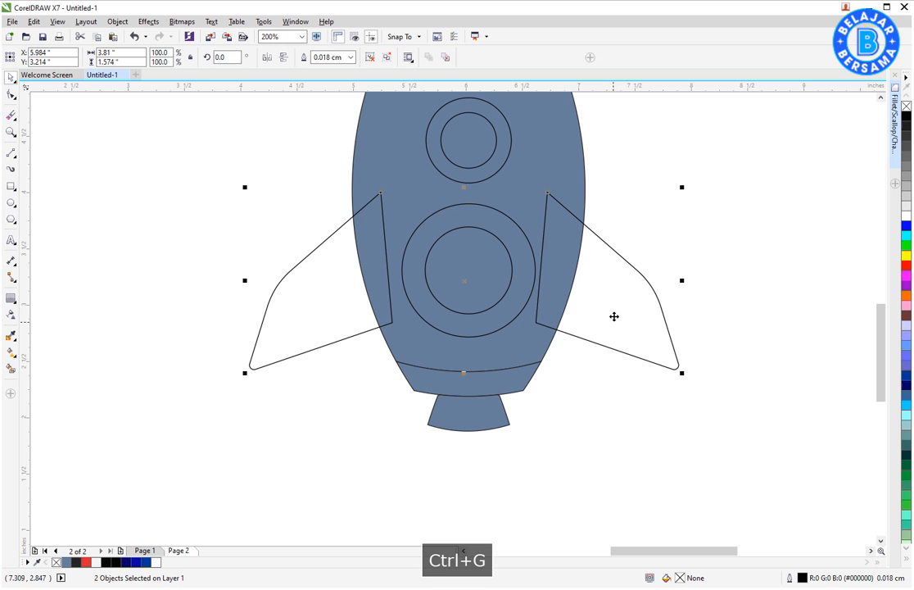
pyautogui.keyDown('shift'); pyautogui.click(575, 162); pyautogui.keyUp('shift')
pyautogui.press('c')
pyautogui.click(659, 202)
pyautogui.click(621, 285)
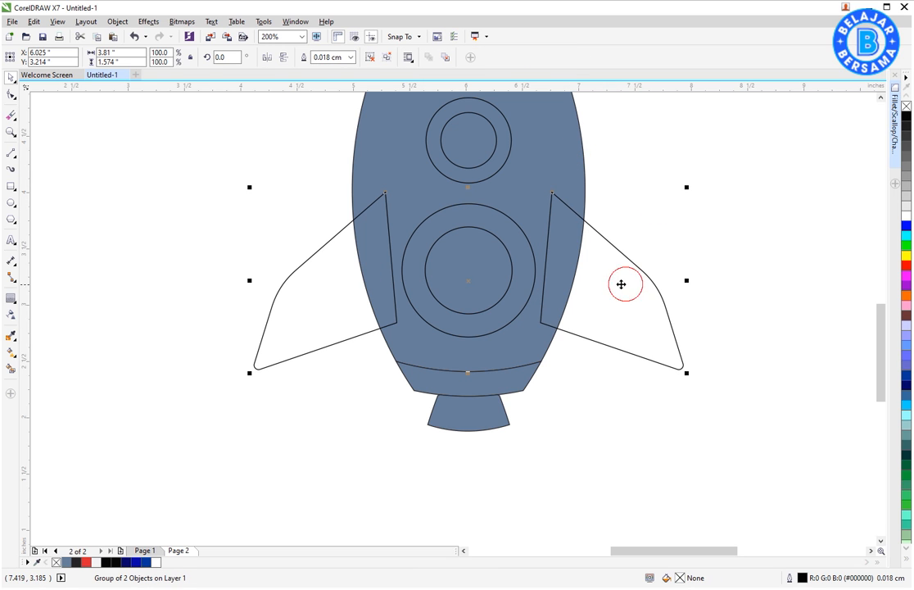
pyautogui.scroll(-2, 482, 314)
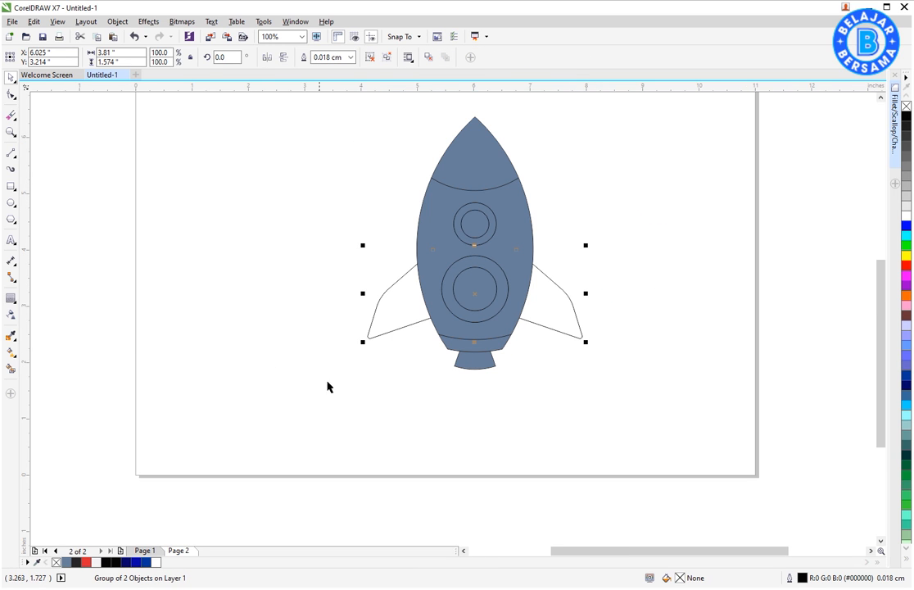
# Fill the nose cone, both fins, the base band and both round windows with the red #DB2631
pyautogui.moveTo(587, 111); pyautogui.dragTo(326, 425)
pyautogui.hotkey('shift', 'F2')
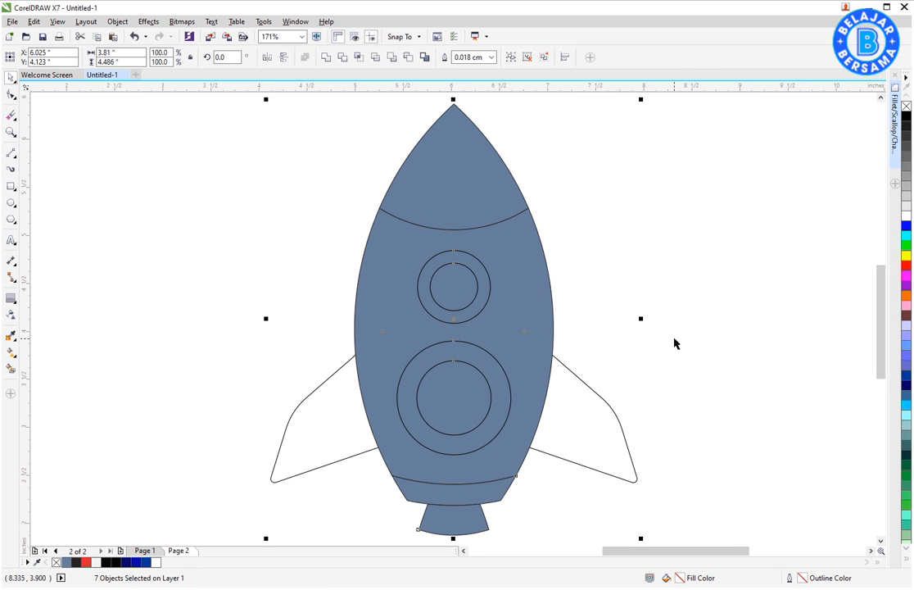
pyautogui.click(482, 204)
pyautogui.click(86, 562)
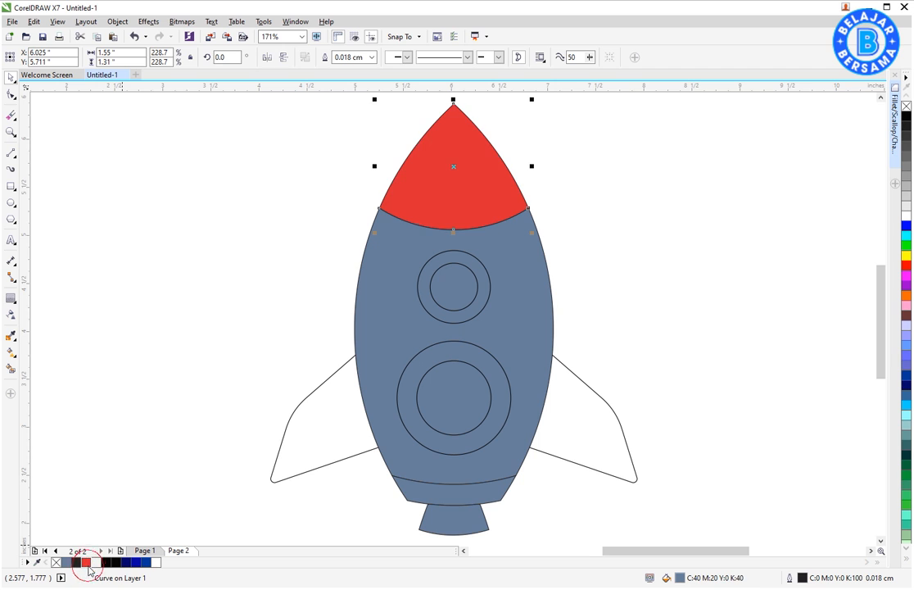
pyautogui.click(429, 201)
pyautogui.click(328, 393)
pyautogui.click(586, 418)
pyautogui.click(482, 496)
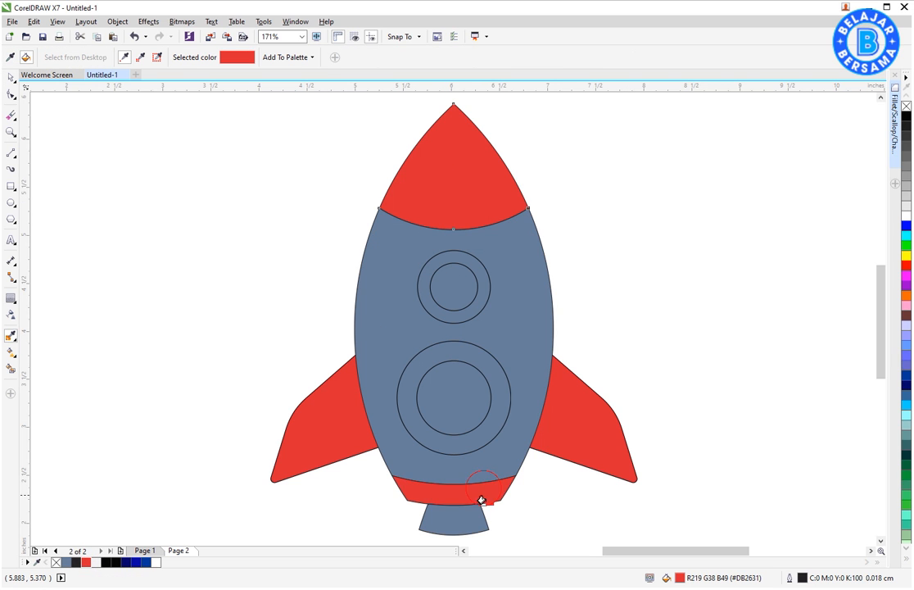
pyautogui.click(490, 418)
pyautogui.click(475, 268)
# Fill the rocket body and the inner circles of both windows with white
pyautogui.press('space')
pyautogui.click(461, 287)
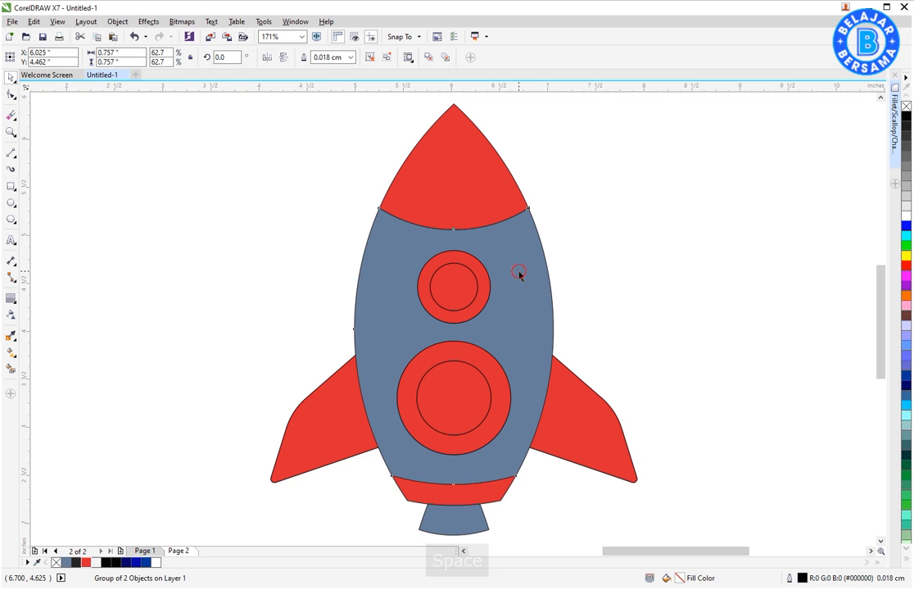
pyautogui.click(520, 274)
pyautogui.click(906, 215)
pyautogui.press('space')
pyautogui.click(540, 260)
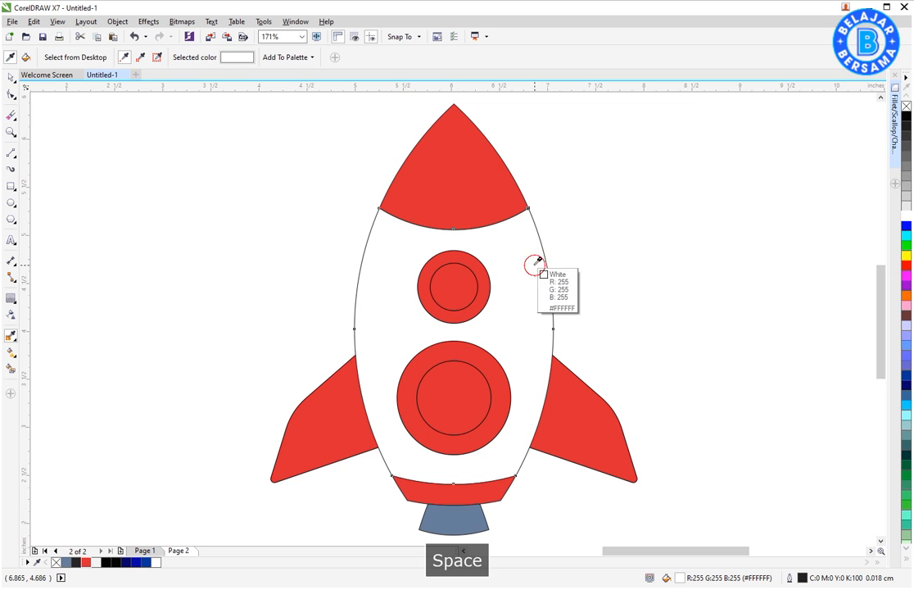
pyautogui.click(454, 288)
pyautogui.click(451, 412)
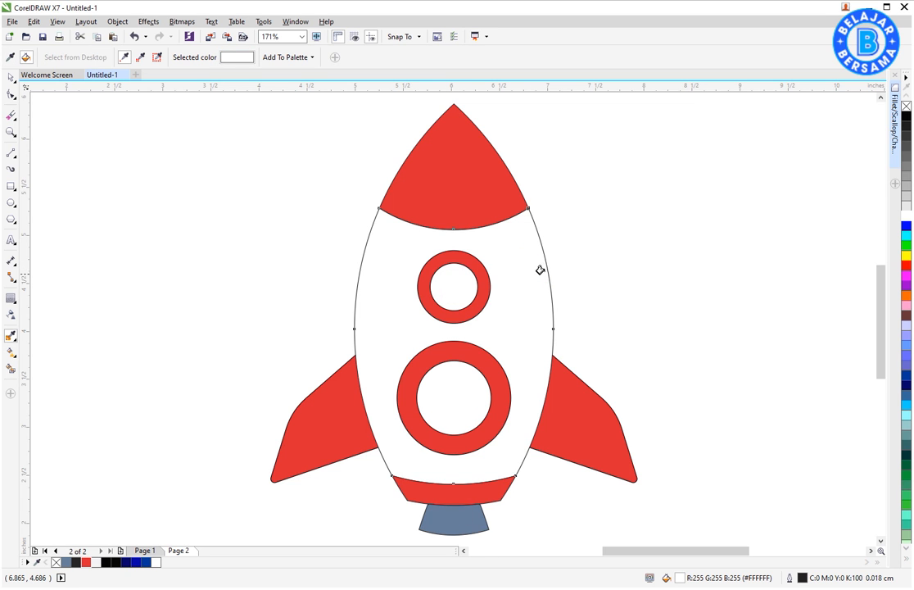
pyautogui.press('space')
# Enlarge the fin group from its center to about 4.12 by 1.7 in
pyautogui.scroll(-3, 669, 234)
pyautogui.moveTo(668, 159); pyautogui.dragTo(413, 405)
pyautogui.scroll(1, 522, 387)
pyautogui.click(563, 428)
pyautogui.click(661, 319)
pyautogui.moveTo(682, 336); pyautogui.dragTo(705, 377)
pyautogui.scroll(-1, 570, 410)
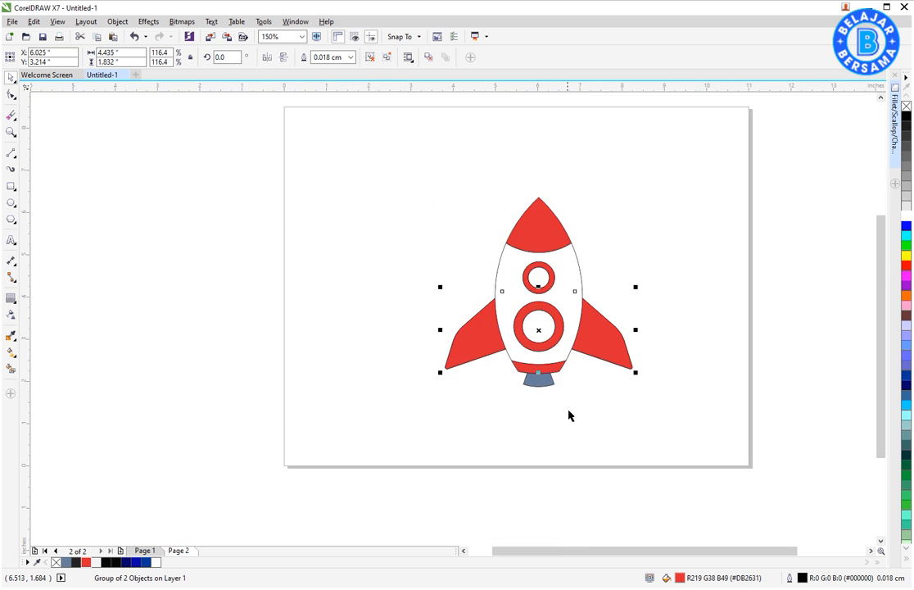
pyautogui.scroll(1, 607, 336)
pyautogui.moveTo(659, 405)
pyautogui.mouseDown()
pyautogui.moveTo(646, 413)
pyautogui.moveTo(647, 401)
pyautogui.mouseUp()
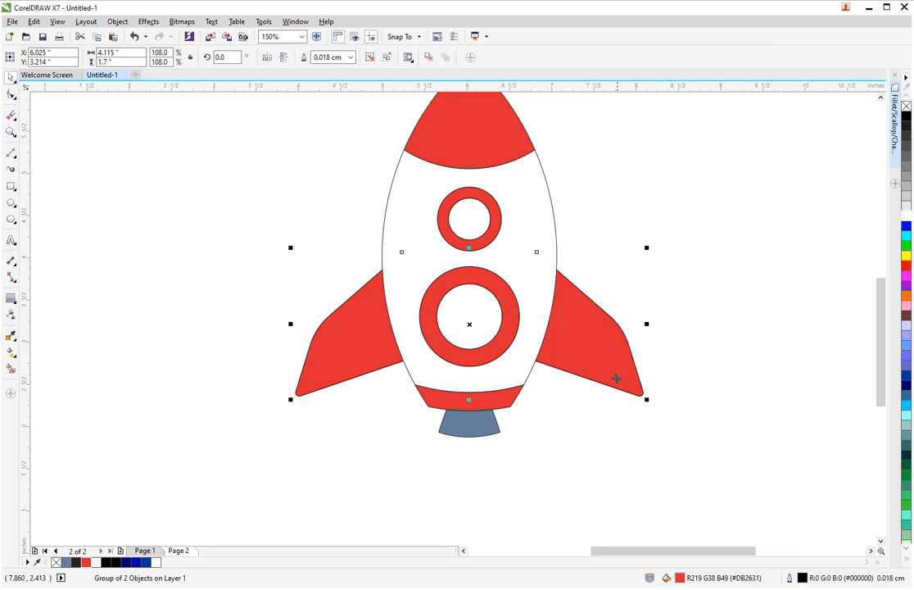
pyautogui.click(610, 425)
pyautogui.scroll(-1, 515, 312)
pyautogui.scroll(1, 541, 300)
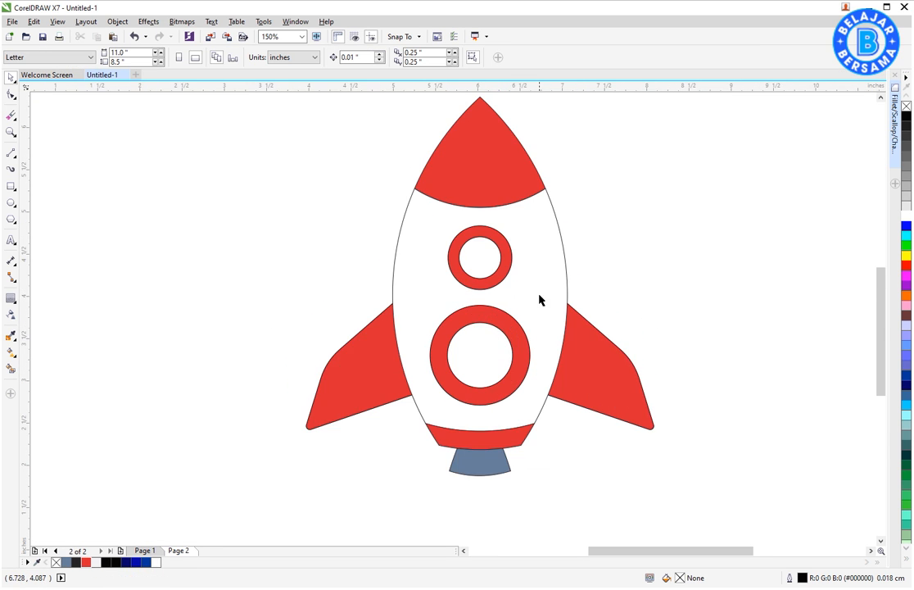
# Set the outline width of all rocket parts to 0.15 cm
pyautogui.scroll(-1, 541, 299)
pyautogui.moveTo(309, 467); pyautogui.dragTo(639, 218)
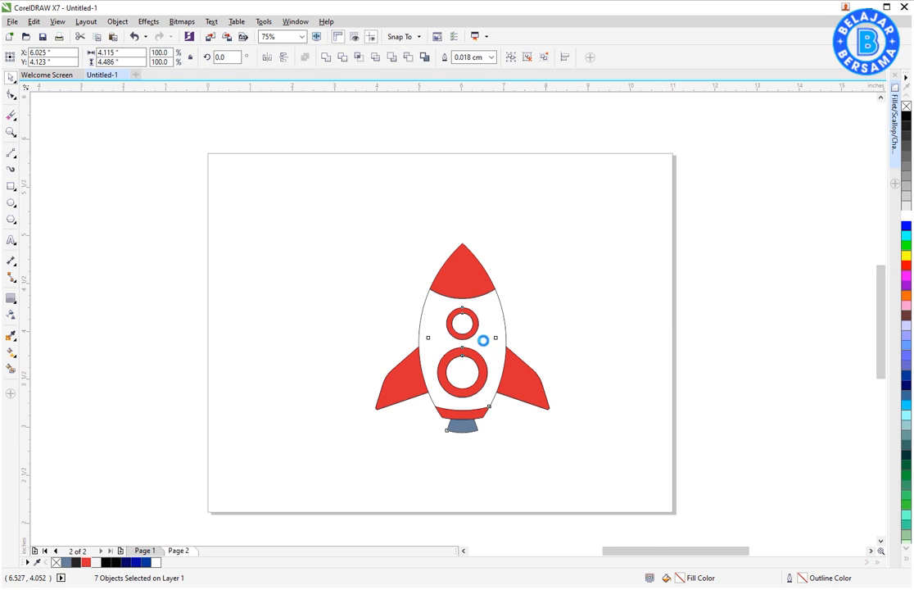
pyautogui.hotkey('shift', 'F2')
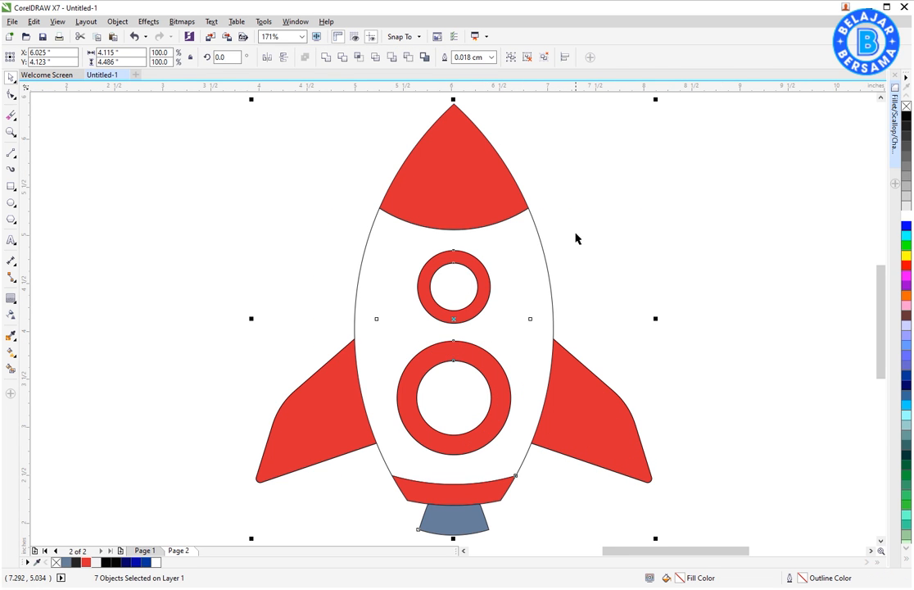
pyautogui.click(491, 58)
pyautogui.click(478, 127)
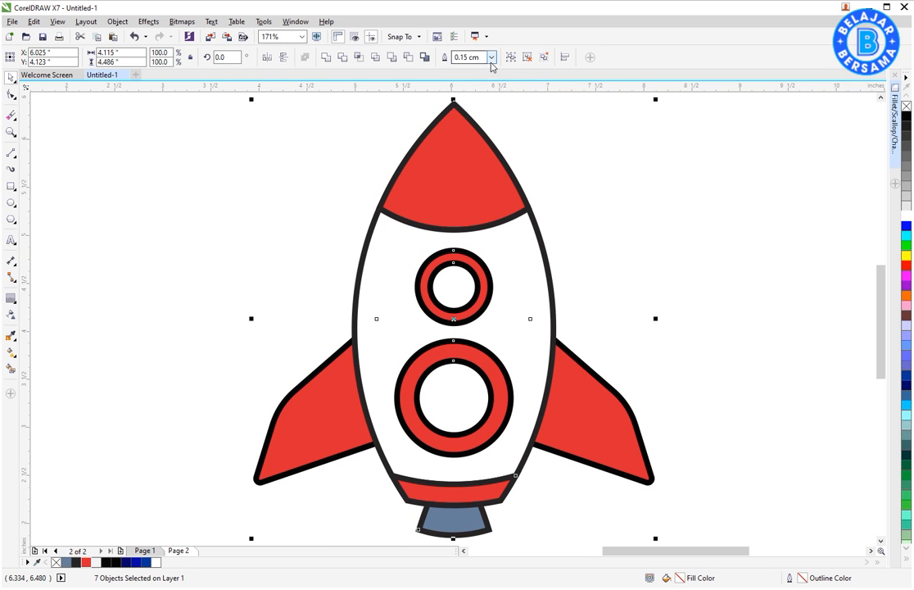
# Set the outline color of all rocket parts to black (#000000)
pyautogui.press('F12')
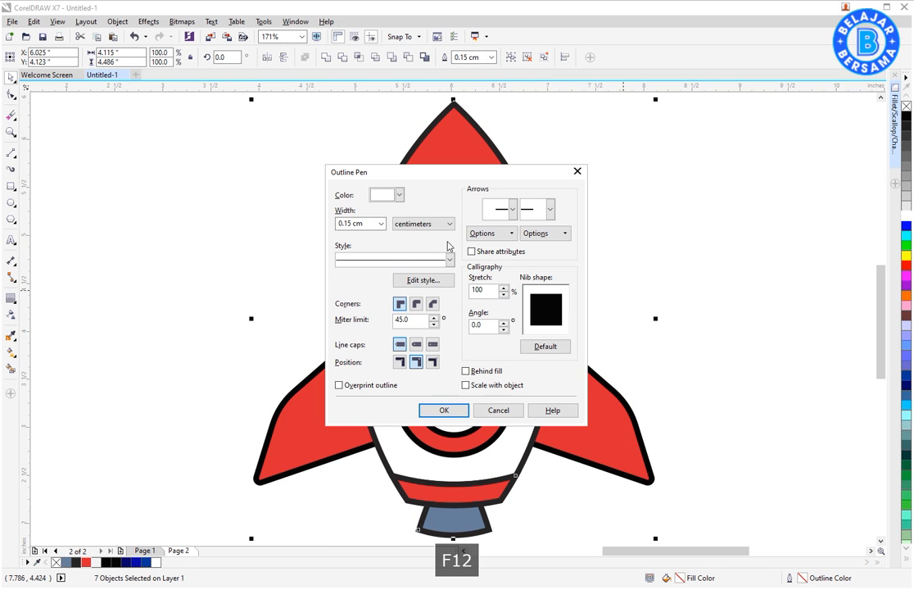
pyautogui.click(391, 197)
pyautogui.click(402, 285)
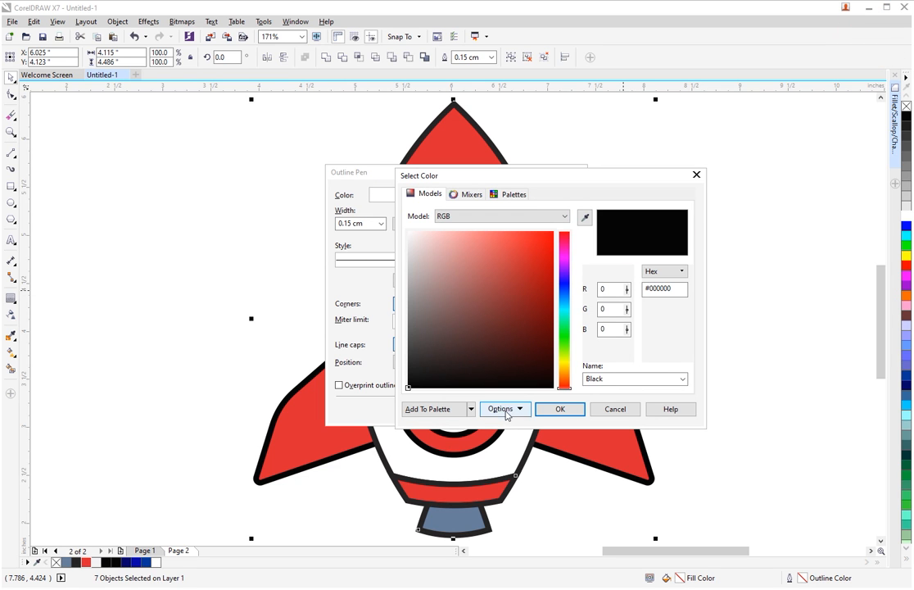
pyautogui.click(561, 409)
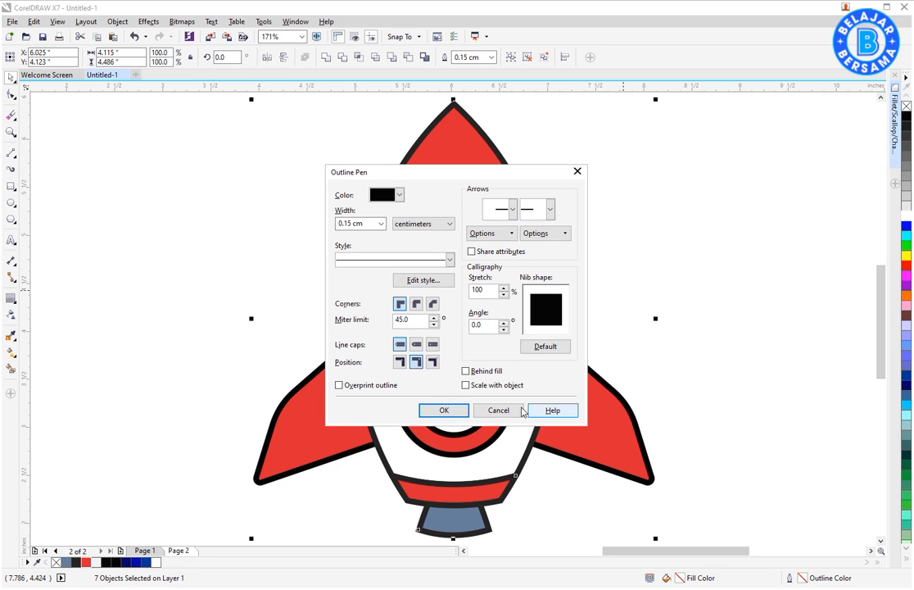
pyautogui.click(444, 410)
pyautogui.click(717, 324)
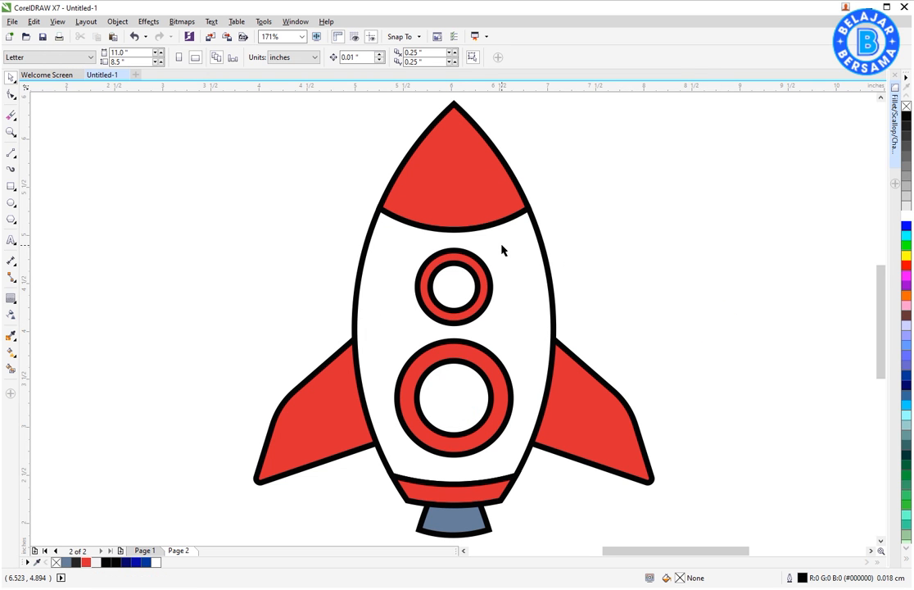
# Move the whole rocket up and to the left on the page
pyautogui.scroll(-2, 502, 246)
pyautogui.moveTo(319, 167); pyautogui.dragTo(618, 398)
pyautogui.moveTo(554, 326); pyautogui.dragTo(525, 295)
pyautogui.scroll(2, 469, 261)
pyautogui.click(636, 336)
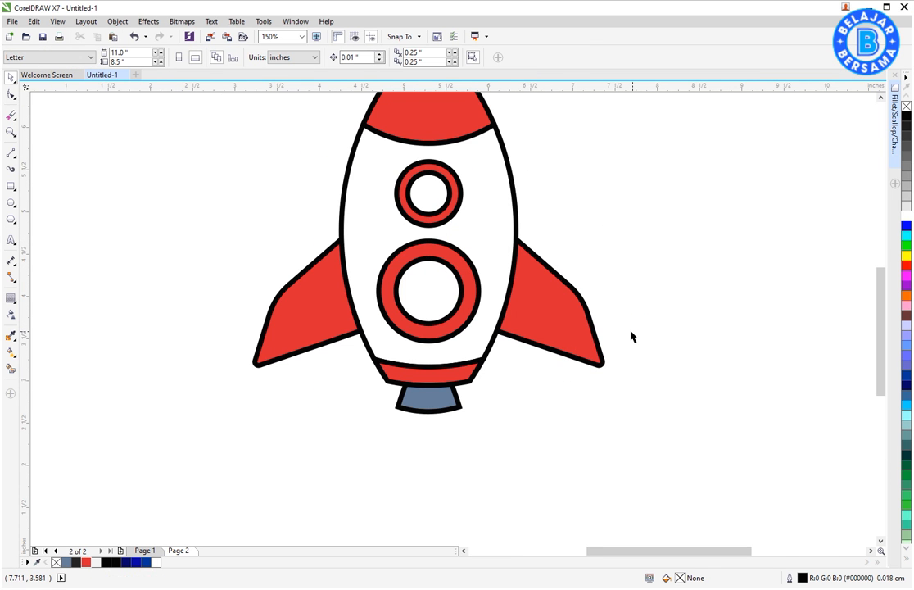
pyautogui.scroll(-2, 631, 335)
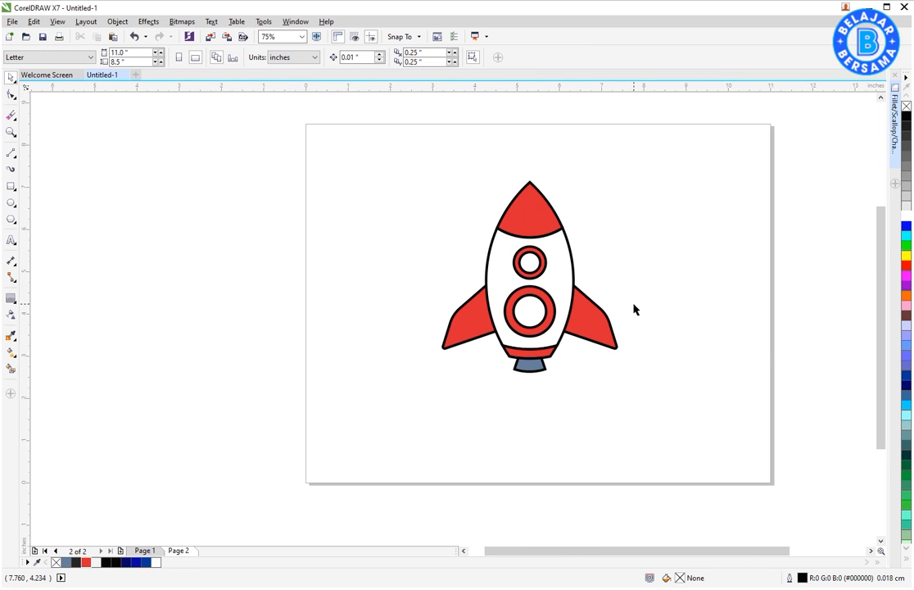
# Draw a circle around the rocket's body, group the rocket's parts, and scale the circle to about 4.61 in in diameter
pyautogui.click(11, 203)
pyautogui.moveTo(423, 238); pyautogui.dragTo(630, 377)
pyautogui.press('space')
pyautogui.moveTo(395, 167)
pyautogui.mouseDown()
pyautogui.moveTo(447, 188)
pyautogui.moveTo(667, 388)
pyautogui.moveTo(598, 357)
pyautogui.moveTo(620, 353)
pyautogui.mouseUp()
pyautogui.hotkey('ctrl', 'g')
pyautogui.moveTo(633, 204); pyautogui.dragTo(636, 210)
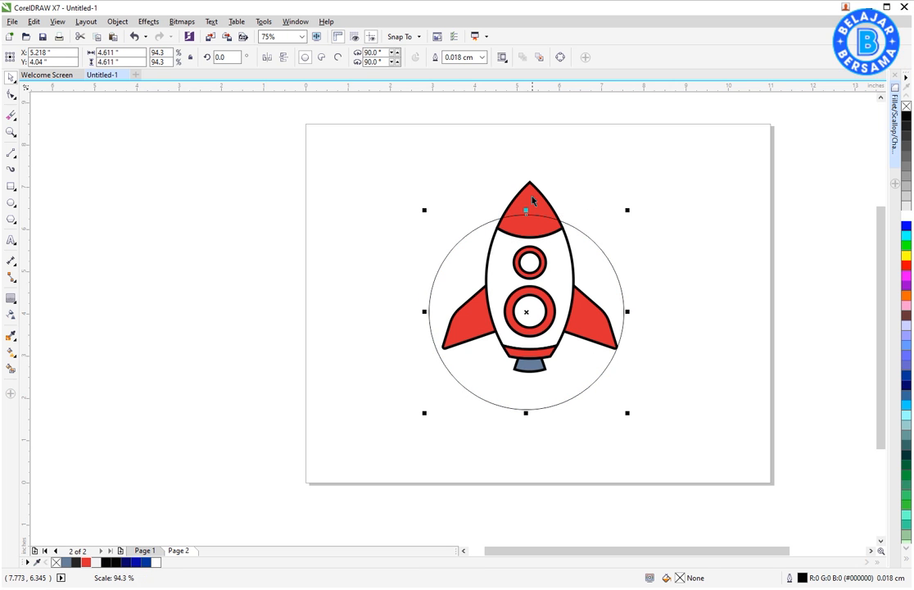
# Center the large circle horizontally on the rocket and enlarge it to about 4.875 in in diameter
pyautogui.keyDown('shift'); pyautogui.click(533, 199); pyautogui.keyUp('shift')
pyautogui.press('c')
pyautogui.scroll(1, 574, 219)
pyautogui.click(682, 241)
pyautogui.click(631, 275)
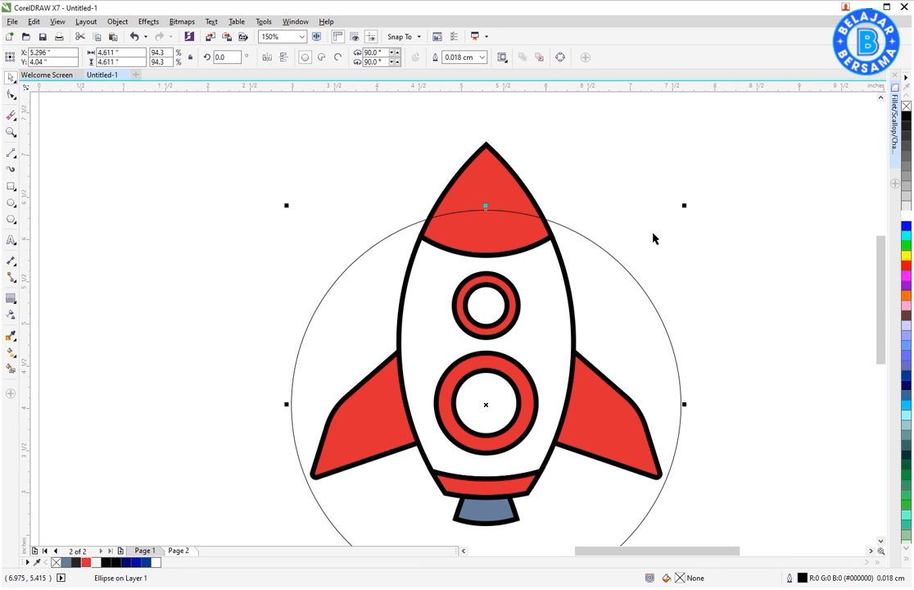
pyautogui.moveTo(684, 206); pyautogui.dragTo(695, 400)
# Place equal small circles along the large circle's lower edge, one centered below the rocket and two on each side
pyautogui.scroll(-1, 627, 209)
pyautogui.scroll(1, 525, 377)
pyautogui.keyDown('shift'); pyautogui.click(649, 391); pyautogui.keyUp('shift')
pyautogui.press('c')
pyautogui.click(684, 439)
pyautogui.moveTo(602, 382); pyautogui.dragTo(603, 400)
pyautogui.moveTo(704, 401); pyautogui.dragTo(483, 393)
# Group the side circles and center them horizontally with the rocket
pyautogui.keyDown('shift'); pyautogui.click(718, 410); pyautogui.keyUp('shift')
pyautogui.hotkey('ctrl', 'g')
pyautogui.keyDown('shift'); pyautogui.click(661, 429); pyautogui.keyUp('shift')
pyautogui.hotkey('ctrl', 'g')
pyautogui.keyDown('shift'); pyautogui.click(619, 457); pyautogui.keyUp('shift')
pyautogui.press('c')
pyautogui.click(662, 475)
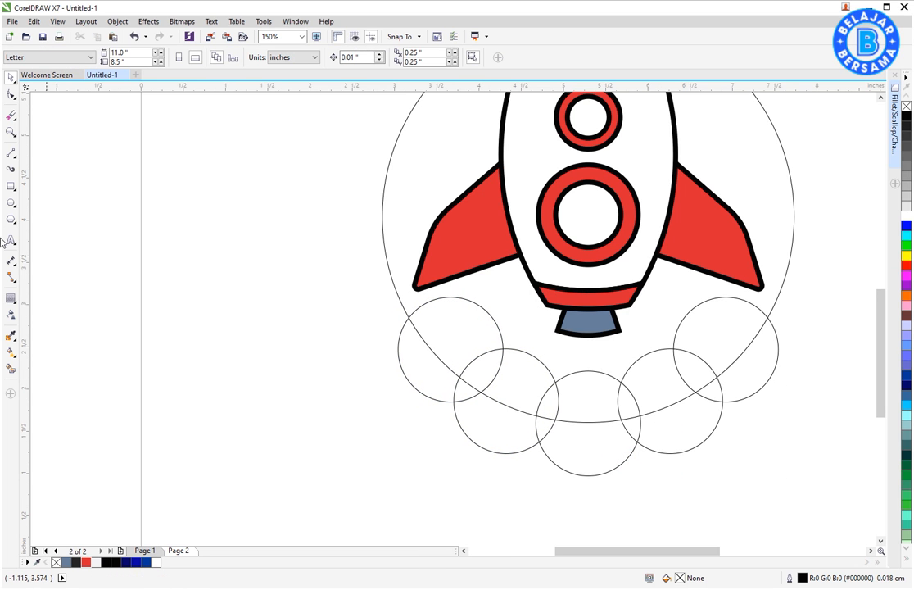
# Smart-fill the parts of the five small circles that lie inside the large circle with blue-gray (C:40 M:20 Y:0 K:40)
pyautogui.click(11, 367)
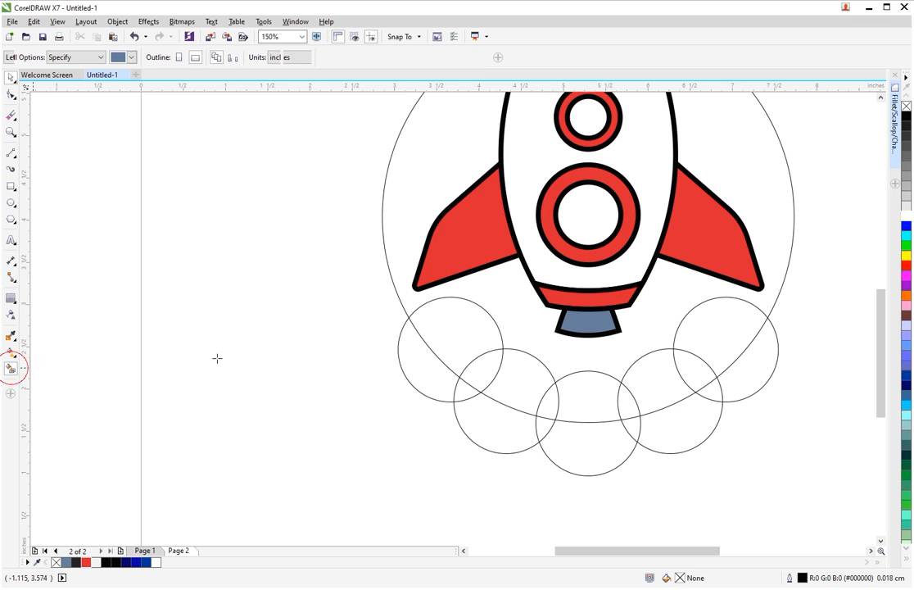
pyautogui.click(478, 331)
pyautogui.click(508, 372)
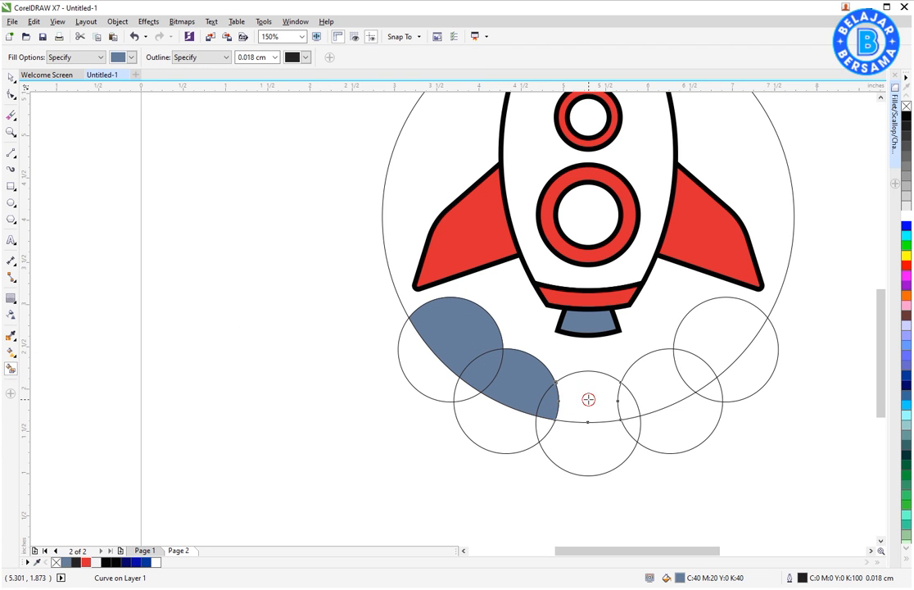
pyautogui.click(588, 399)
pyautogui.click(660, 389)
pyautogui.click(711, 344)
pyautogui.press('space')
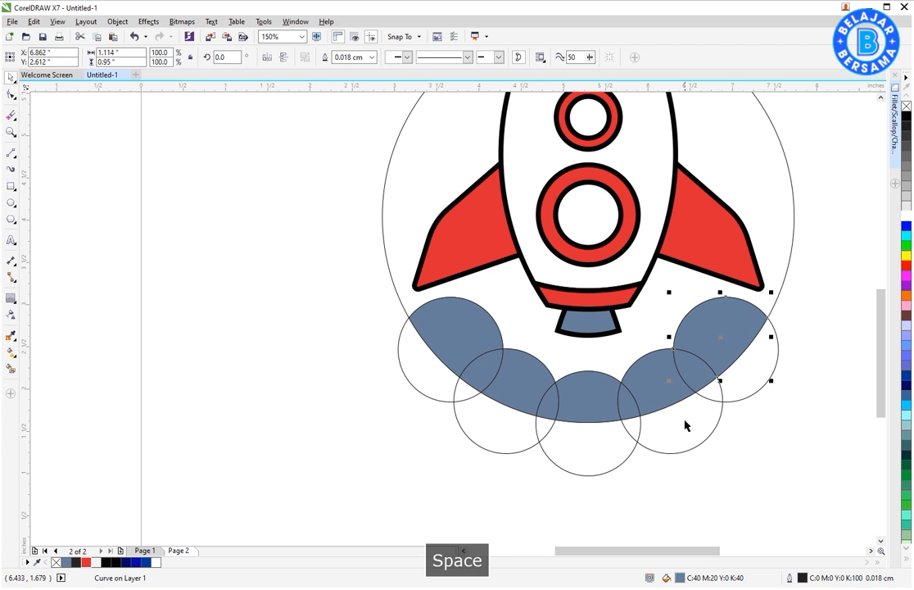
# Delete the small construction circles, keeping only the filled blue-gray pieces
pyautogui.click(686, 425)
pyautogui.press('Delete')
pyautogui.click(639, 414)
pyautogui.press('Delete')
# Weld all the blue-gray pieces into a single cloud shape
pyautogui.click(456, 352)
pyautogui.moveTo(381, 296); pyautogui.dragTo(811, 469)
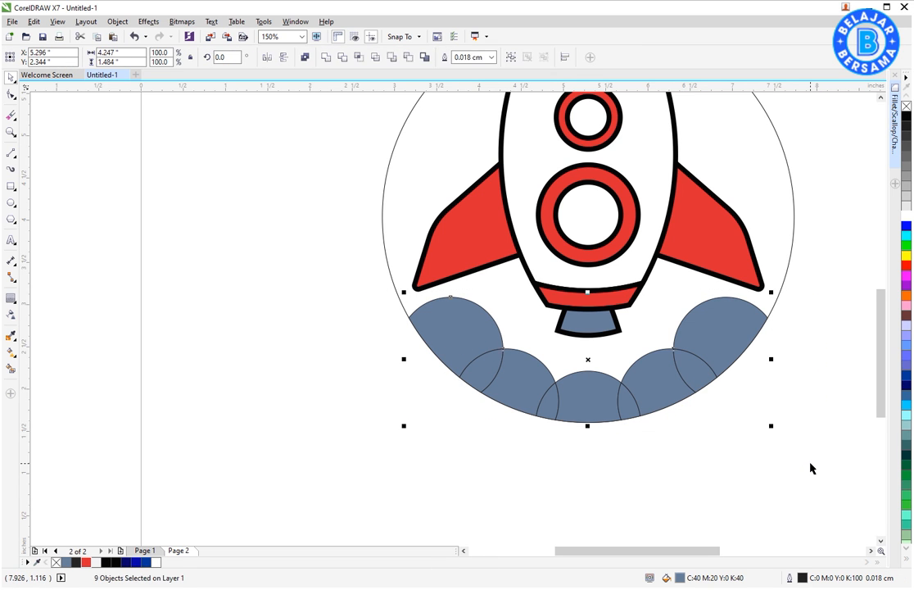
pyautogui.click(326, 58)
pyautogui.click(314, 326)
pyautogui.scroll(-1, 375, 320)
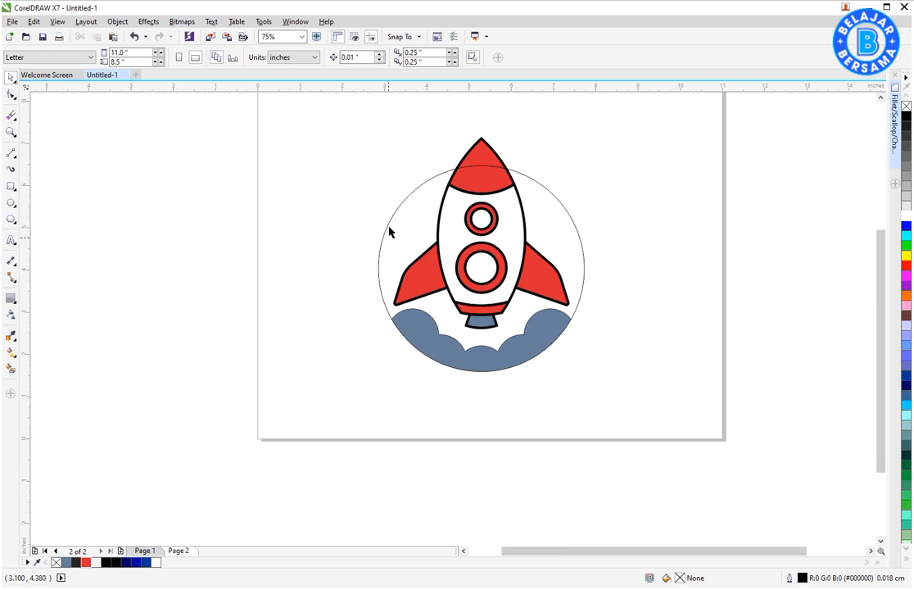
# Fill the large circle with Navy Blue (#003399) and send it behind the rocket and cloud
pyautogui.scroll(1, 401, 211)
pyautogui.click(420, 213)
pyautogui.click(143, 563)
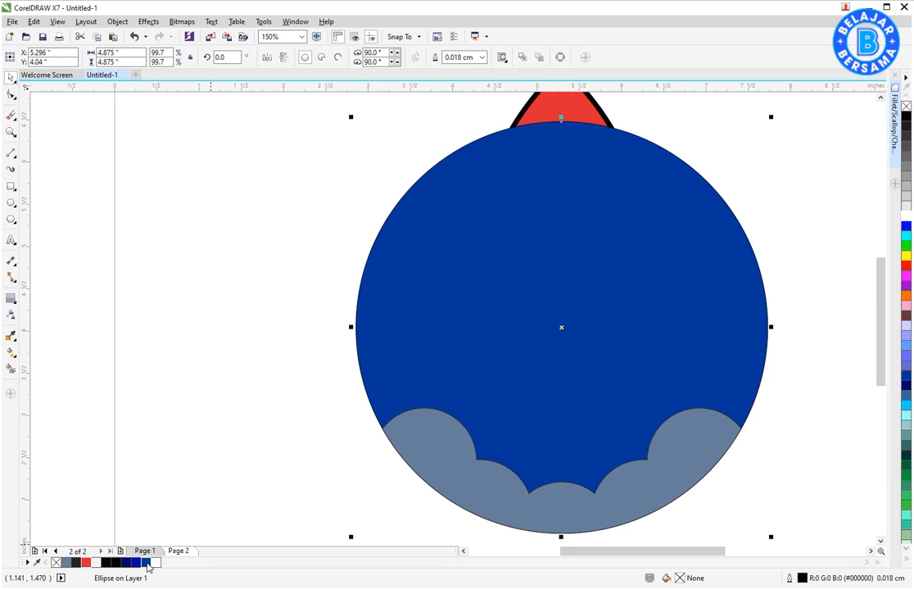
pyautogui.hotkey('shift', 'pagedown')
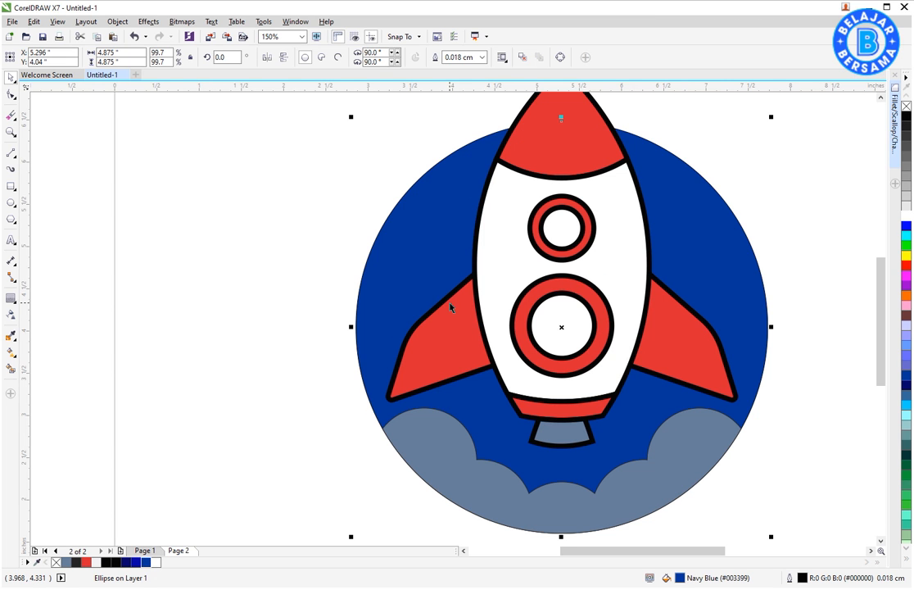
# Fill the cloud shape with white (#FFFFFF) and remove its outline
pyautogui.click(444, 465)
pyautogui.click(906, 216)
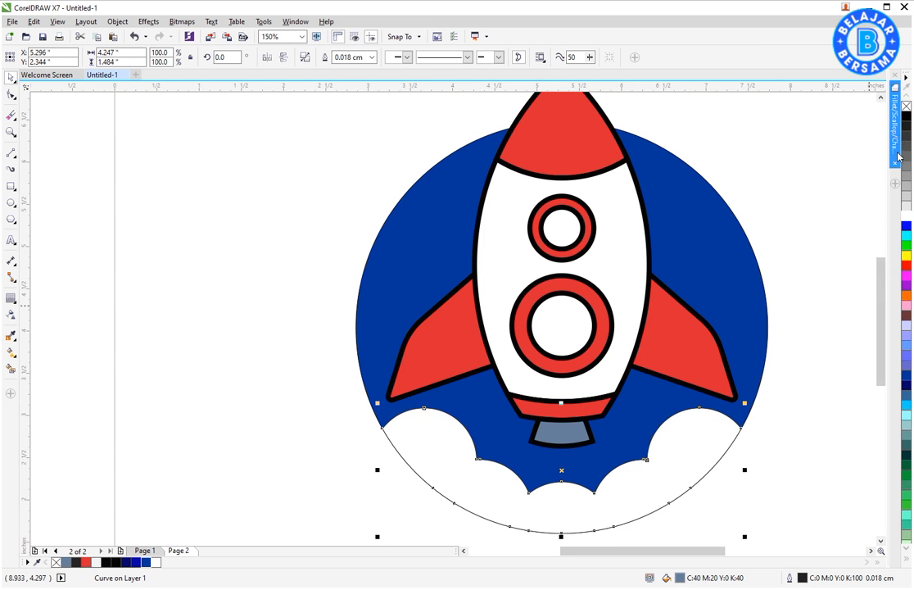
pyautogui.rightClick(905, 106)
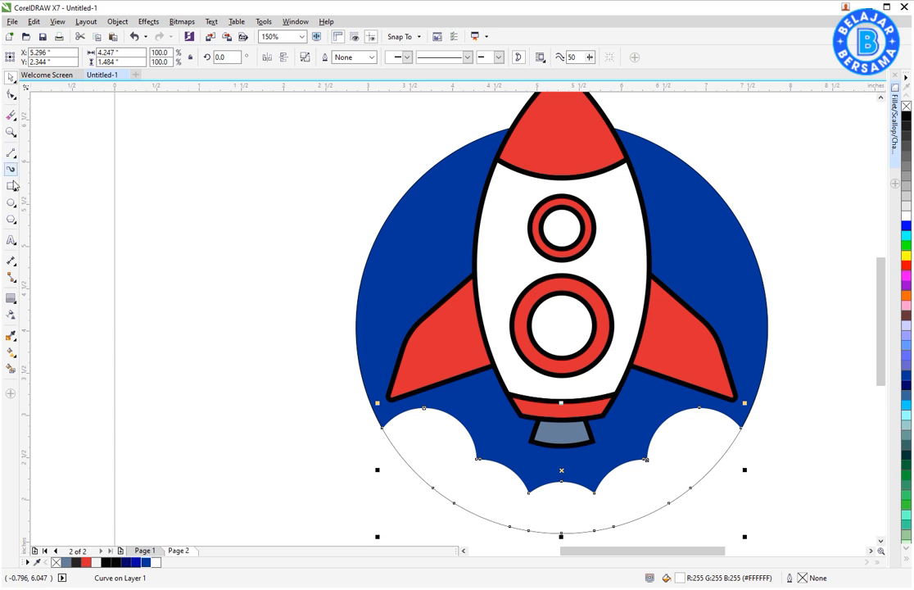
# Draw a rectangle about 0.435 in wide and 0.61 in high below the rocket's nozzle and convert it to curves
pyautogui.press('F10')
pyautogui.scroll(-1, 583, 490)
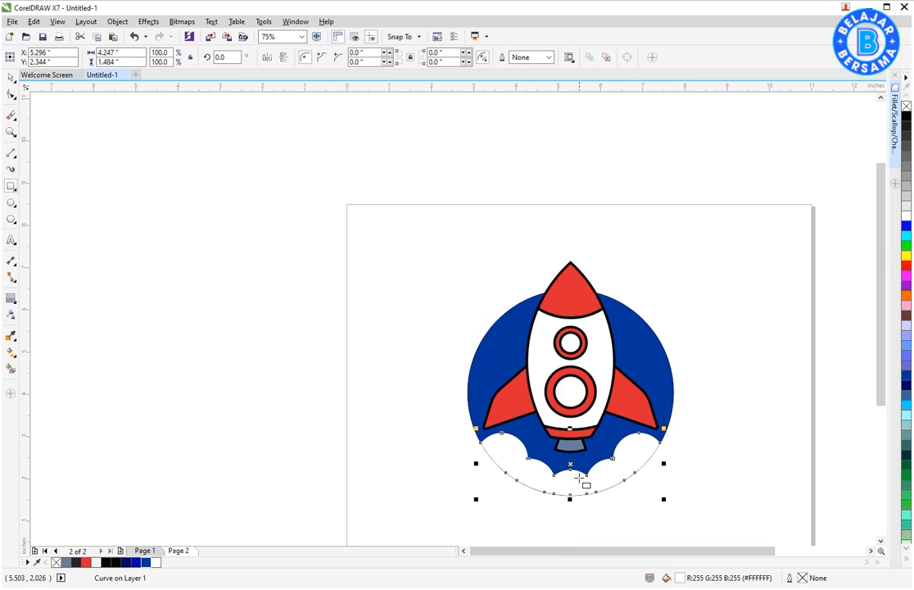
pyautogui.scroll(2, 586, 486)
pyautogui.moveTo(509, 359); pyautogui.dragTo(589, 467)
pyautogui.press('space')
pyautogui.click(627, 57)
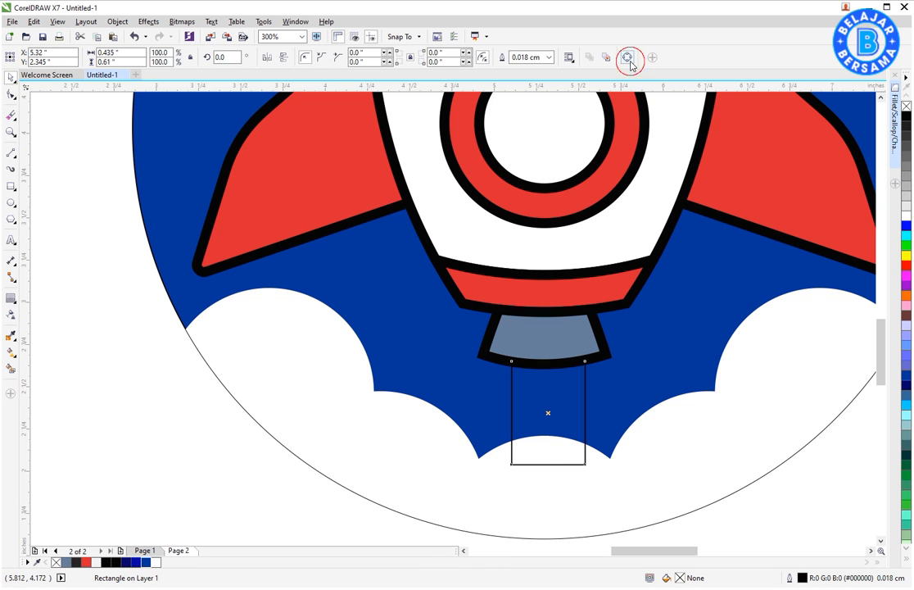
# Center the new rectangle horizontally on the rocket
pyautogui.keyDown('shift'); pyautogui.click(601, 360); pyautogui.keyUp('shift')
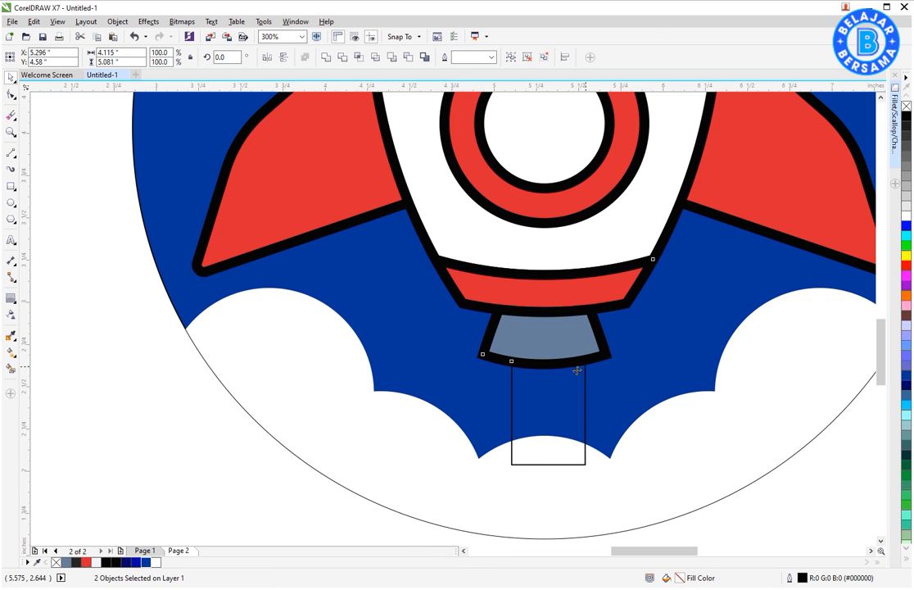
pyautogui.press('c')
pyautogui.click(210, 478)
# Taper the rectangle by moving its upper corner nodes inward, and widen the shape to about 0.6 in
pyautogui.click(535, 411)
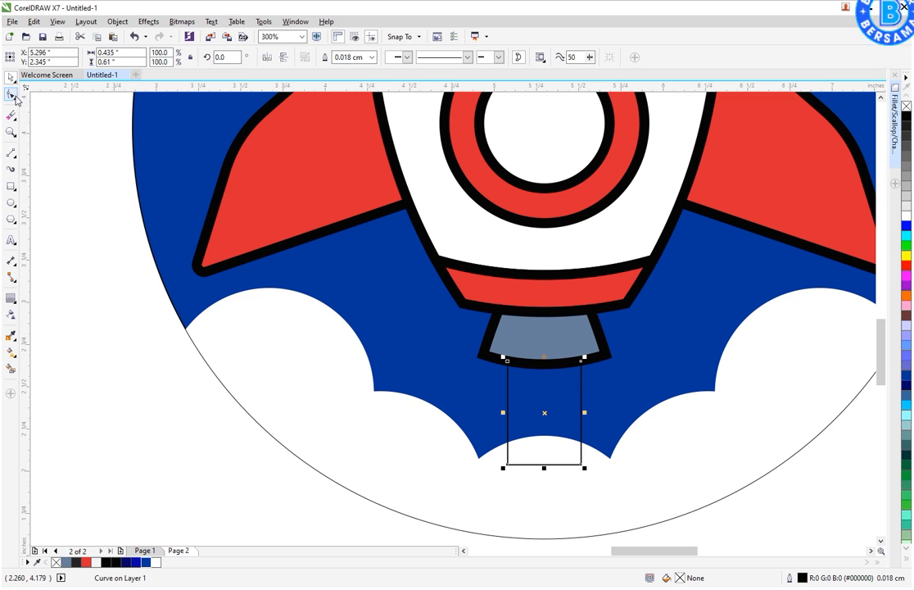
pyautogui.click(14, 98)
pyautogui.scroll(1, 578, 364)
pyautogui.moveTo(578, 342); pyautogui.dragTo(556, 339)
pyautogui.hotkey('ctrl', 'z')
pyautogui.moveTo(431, 340); pyautogui.dragTo(455, 342)
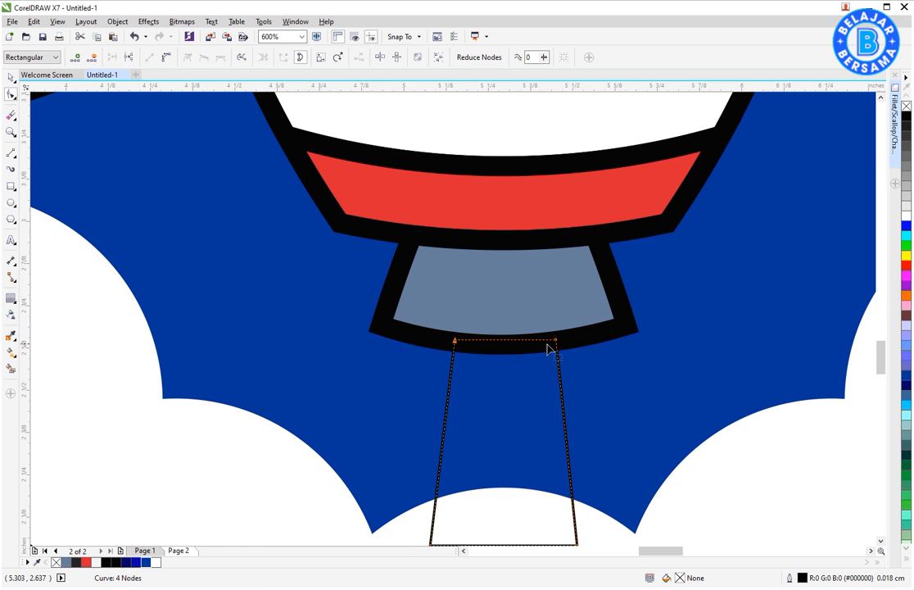
pyautogui.press('space')
pyautogui.moveTo(582, 443); pyautogui.dragTo(606, 442)
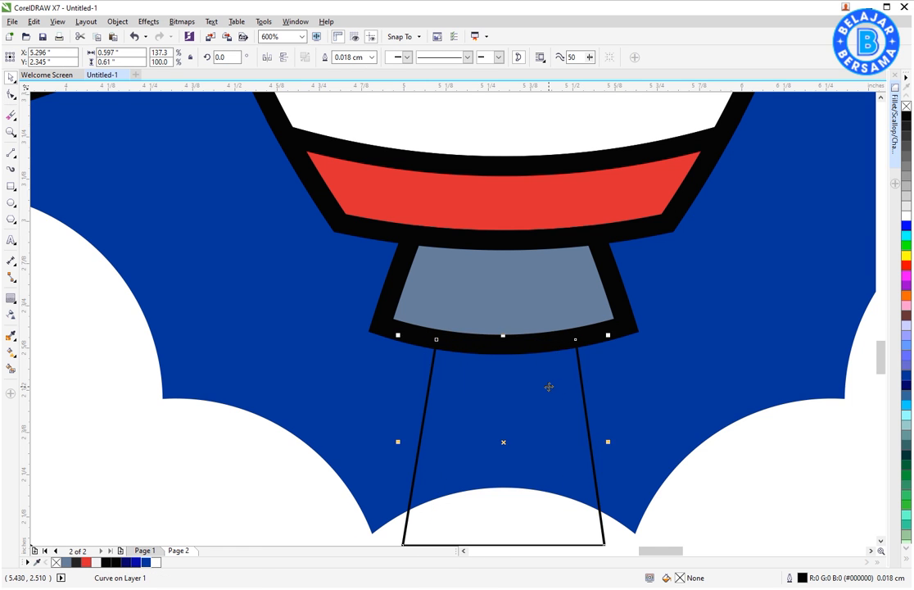
# Fill the tapered exhaust shape with white (#FFFFFF) and remove its outline
pyautogui.scroll(-2, 547, 384)
pyautogui.click(906, 216)
pyautogui.rightClick(907, 106)
# Reorder the white exhaust shape so it sits behind the rocket but in front of the blue circle
pyautogui.scroll(-1, 491, 384)
pyautogui.hotkey('ctrl', 'pagedown')
pyautogui.hotkey('ctrl', 'pagedown')
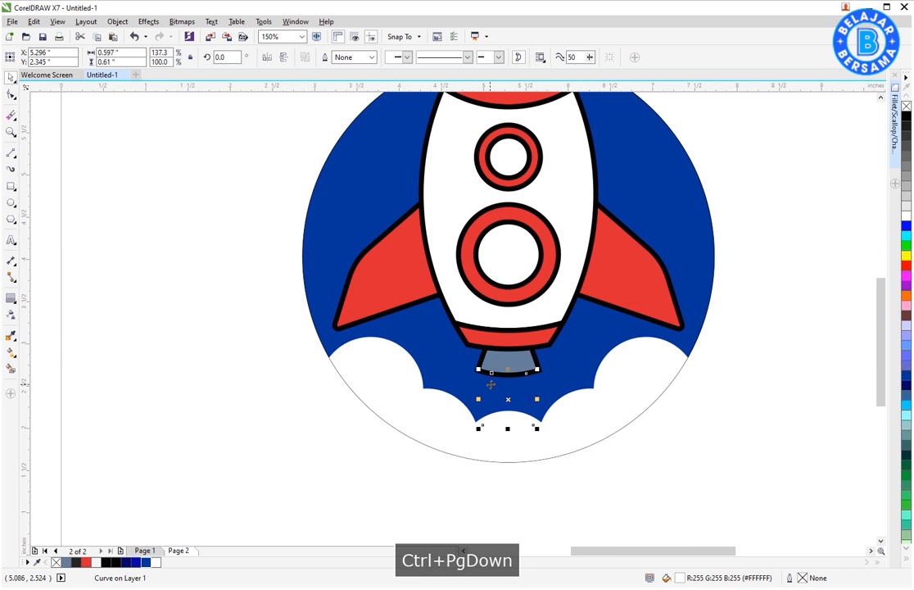
pyautogui.hotkey('ctrl', 'pageup')
pyautogui.scroll(-1, 491, 385)
pyautogui.click(254, 408)
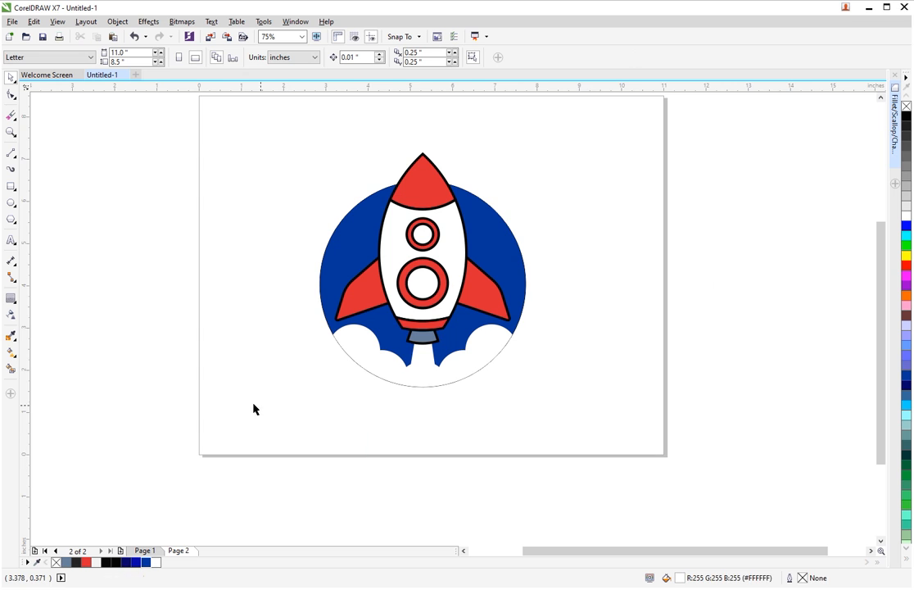
# Try outline widths of 0.1 cm and 0.2 cm on the blue circle
pyautogui.scroll(1, 394, 218)
pyautogui.click(569, 198)
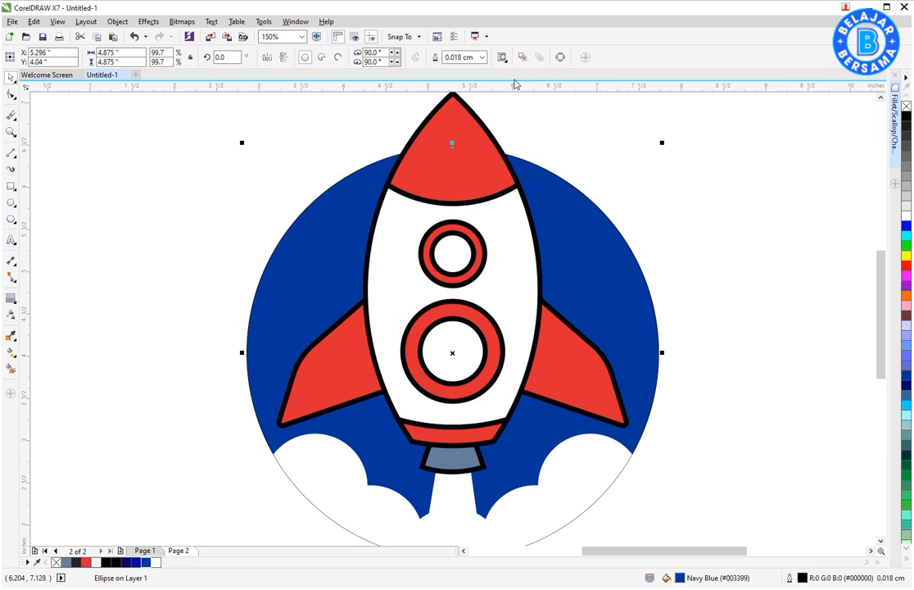
pyautogui.click(483, 56)
pyautogui.click(479, 130)
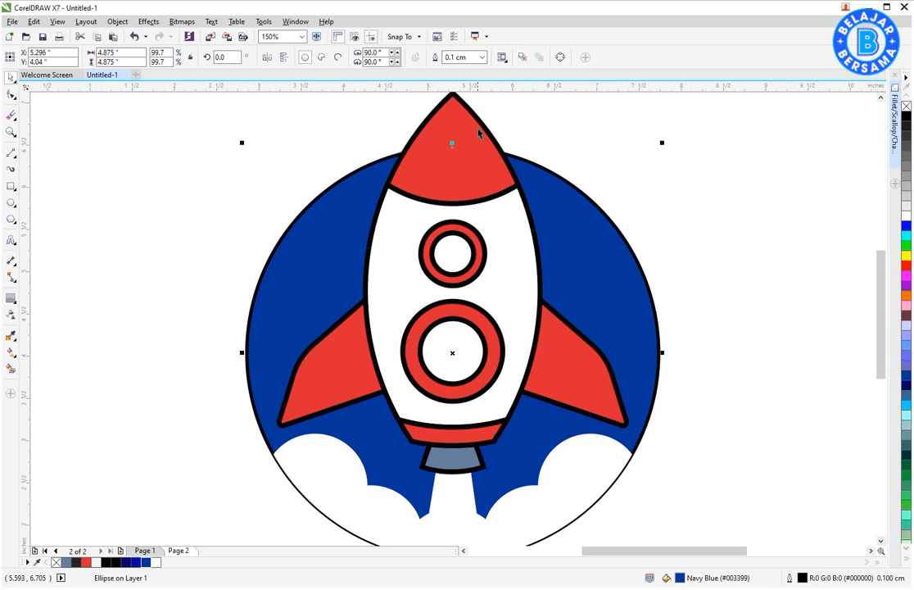
pyautogui.click(484, 57)
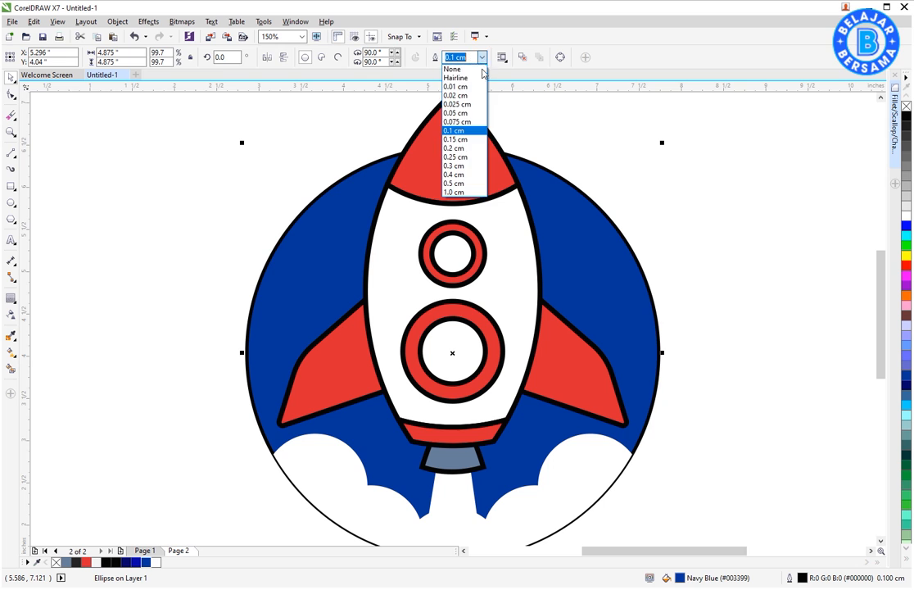
pyautogui.click(459, 150)
pyautogui.click(686, 270)
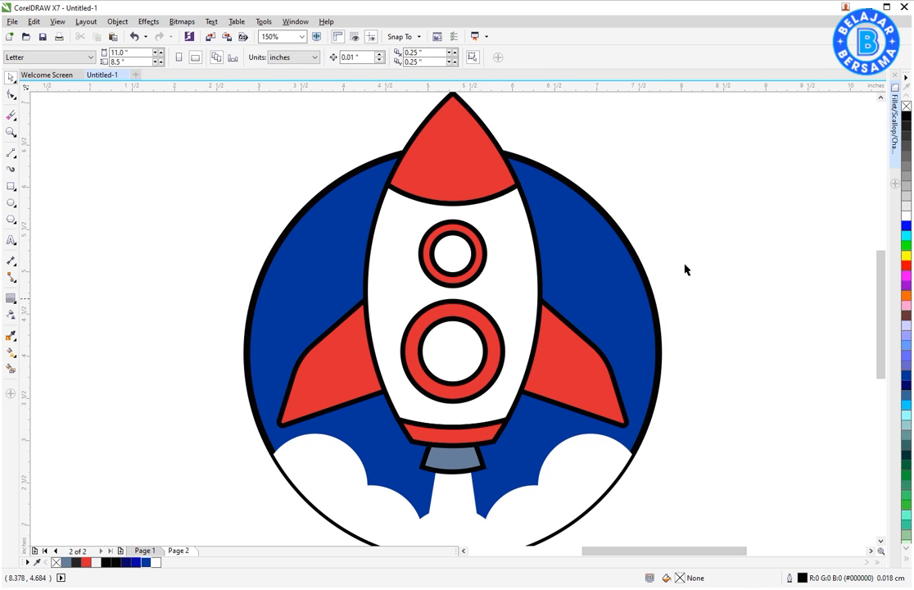
# Set the blue circle's outline width to 0.15 cm
pyautogui.click(549, 170)
pyautogui.click(485, 58)
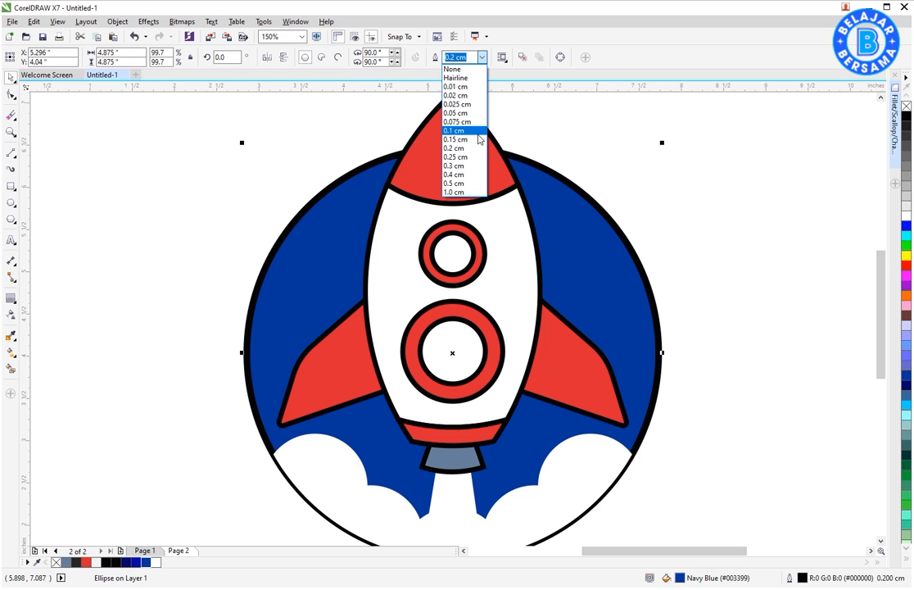
pyautogui.click(479, 131)
pyautogui.click(484, 57)
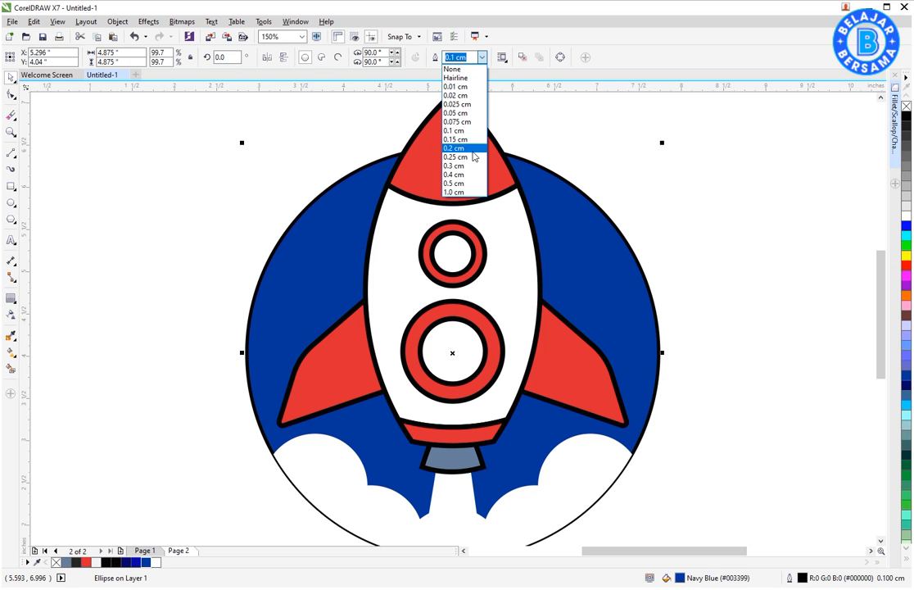
pyautogui.click(471, 143)
pyautogui.click(690, 259)
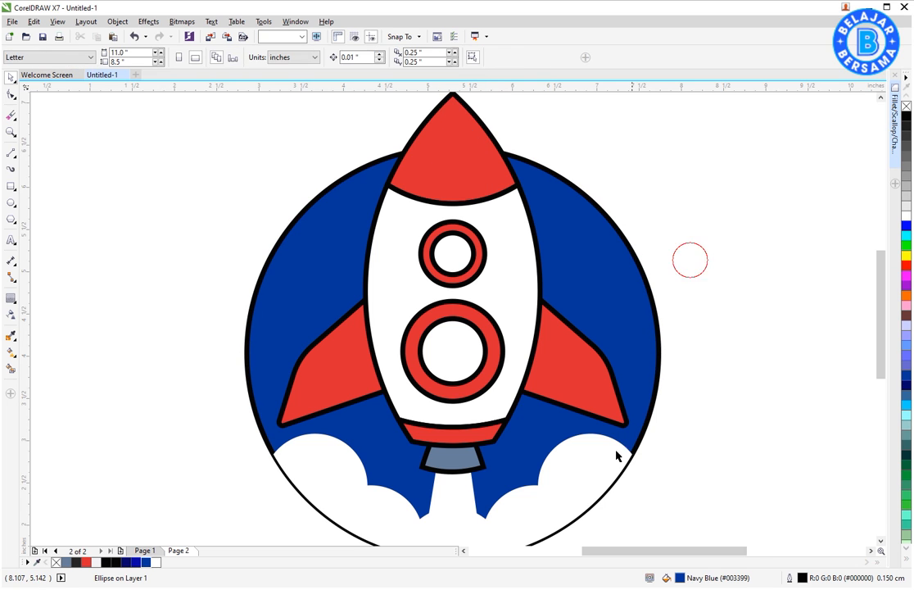
# PowerClip the white cloud shape inside the blue circle
pyautogui.click(598, 478)
pyautogui.rightClick(600, 473)
pyautogui.click(657, 176)
pyautogui.click(598, 233)
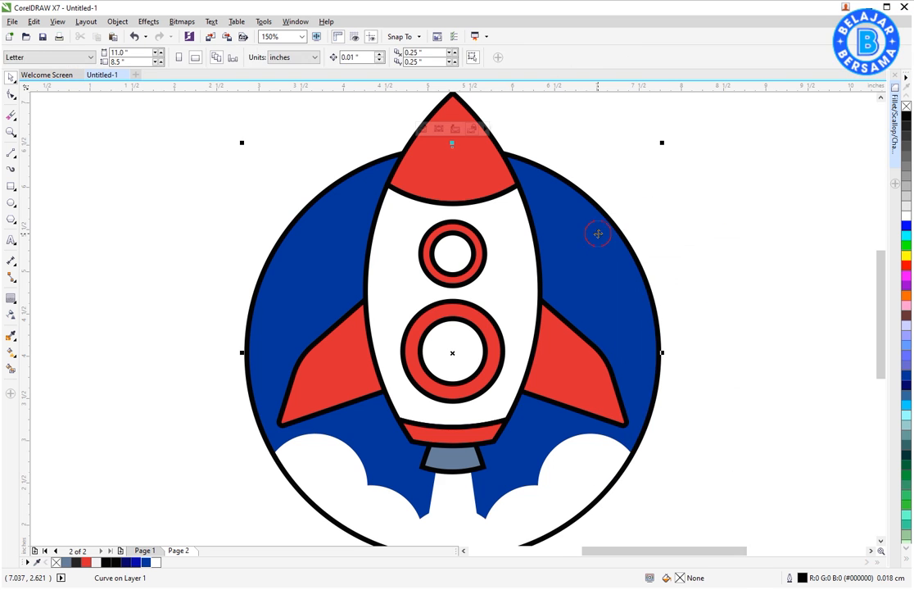
# Fit the whole rocket emblem in view to inspect the complete illustration
pyautogui.scroll(-1, 571, 236)
pyautogui.click(660, 247)
pyautogui.moveTo(664, 134); pyautogui.dragTo(308, 457)
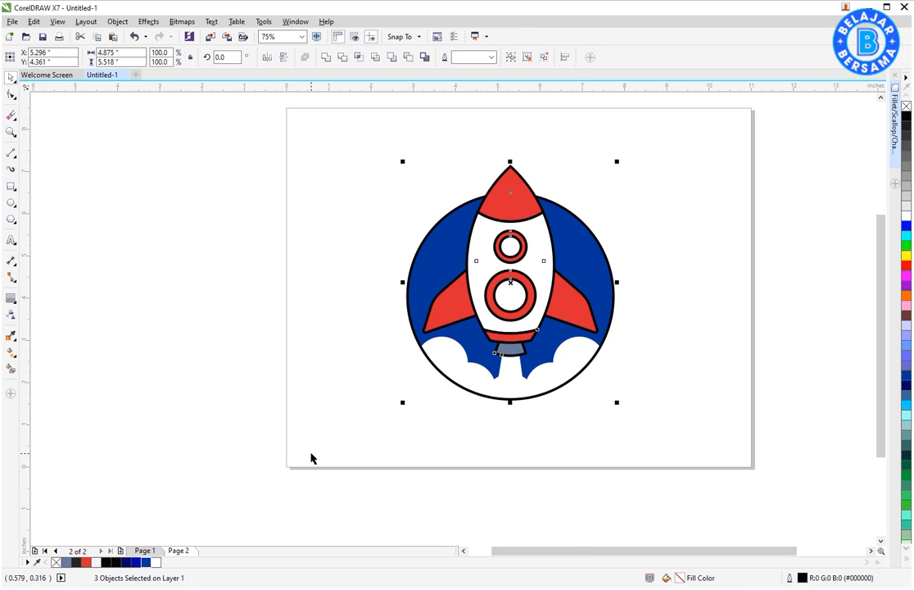
pyautogui.hotkey('shift', 'F2')
pyautogui.click(162, 277)
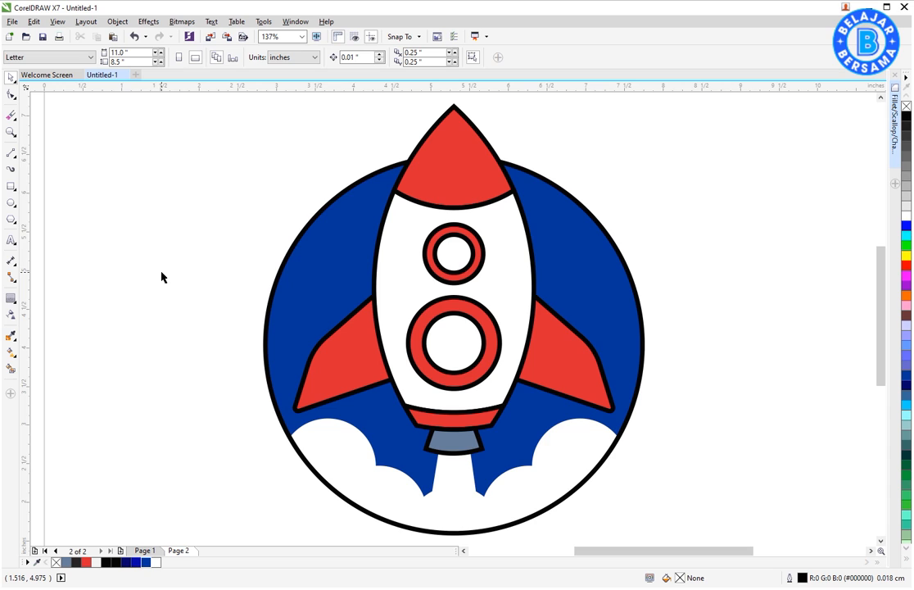